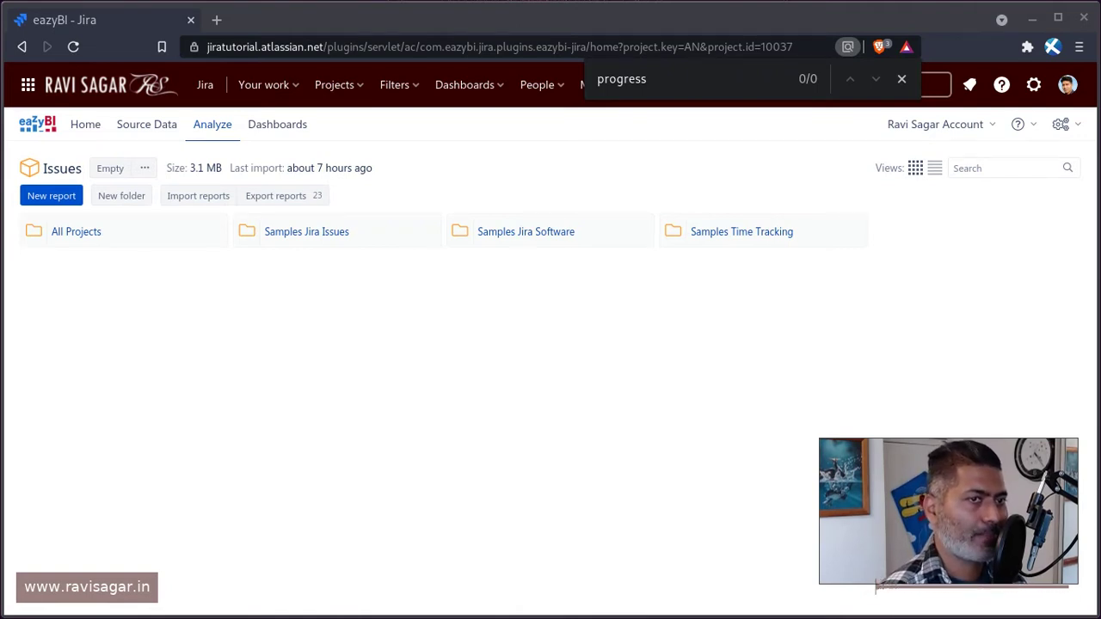
# Create a new report in the All Projects folder and place the Issue dimension in its rows
pyautogui.click(162, 235)
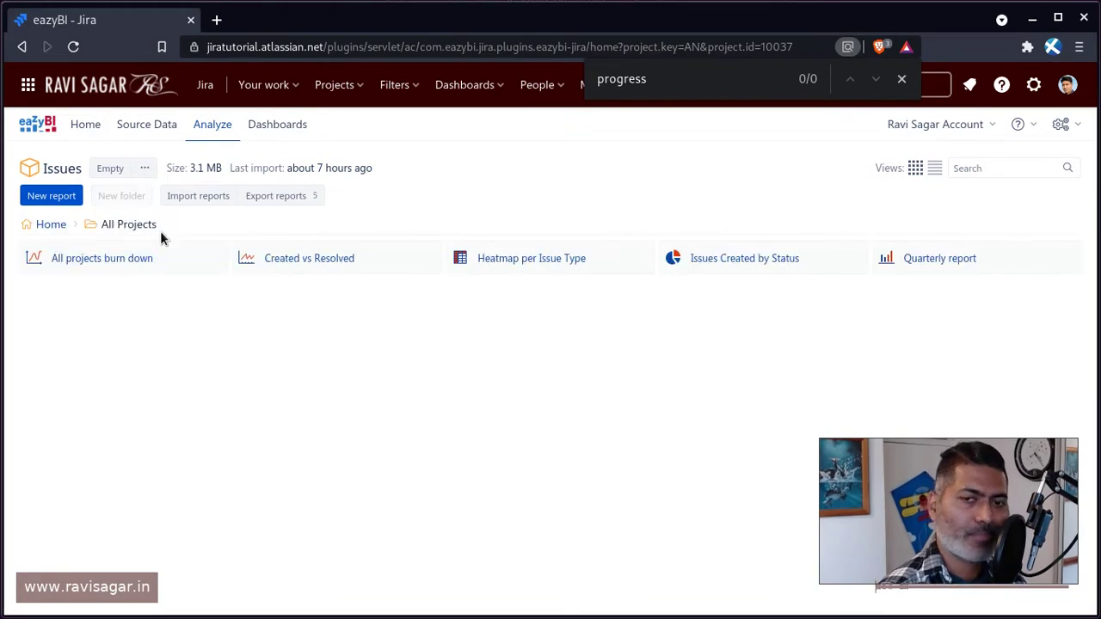
pyautogui.click(56, 202)
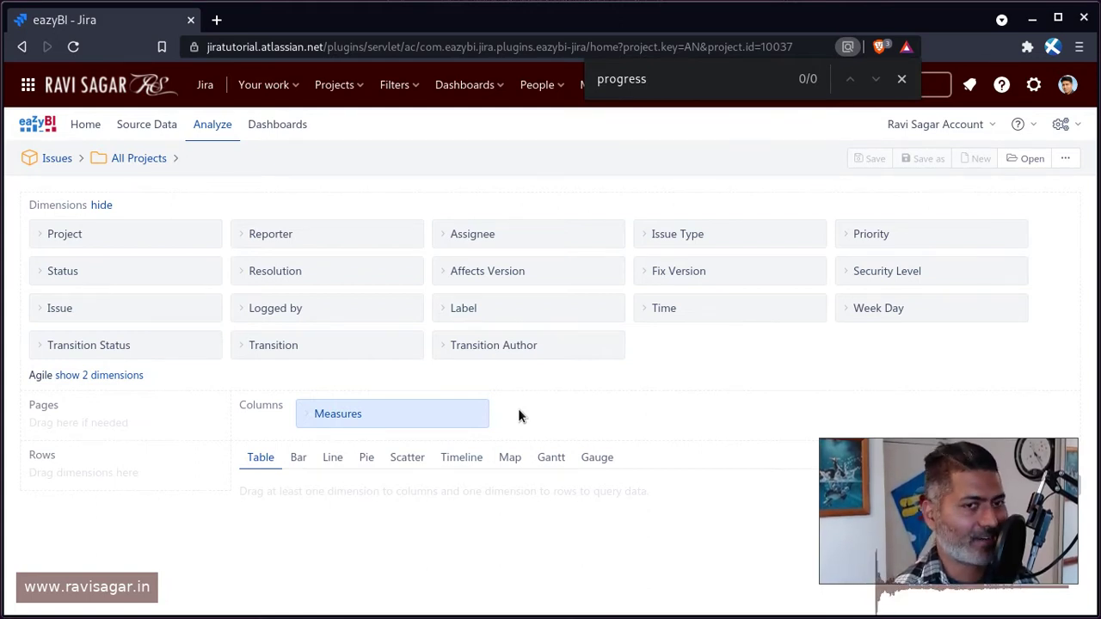
pyautogui.moveTo(61, 310); pyautogui.dragTo(64, 496)
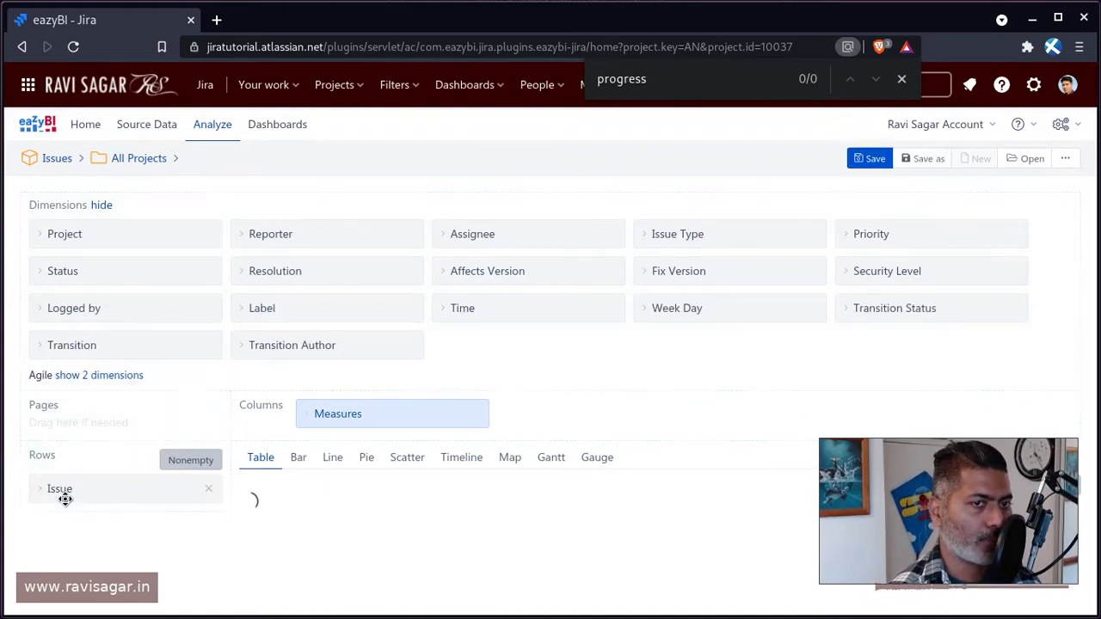
# Add the Project and Issue Type dimensions to the report's pages as filters
pyautogui.scroll(-1, 574, 296)
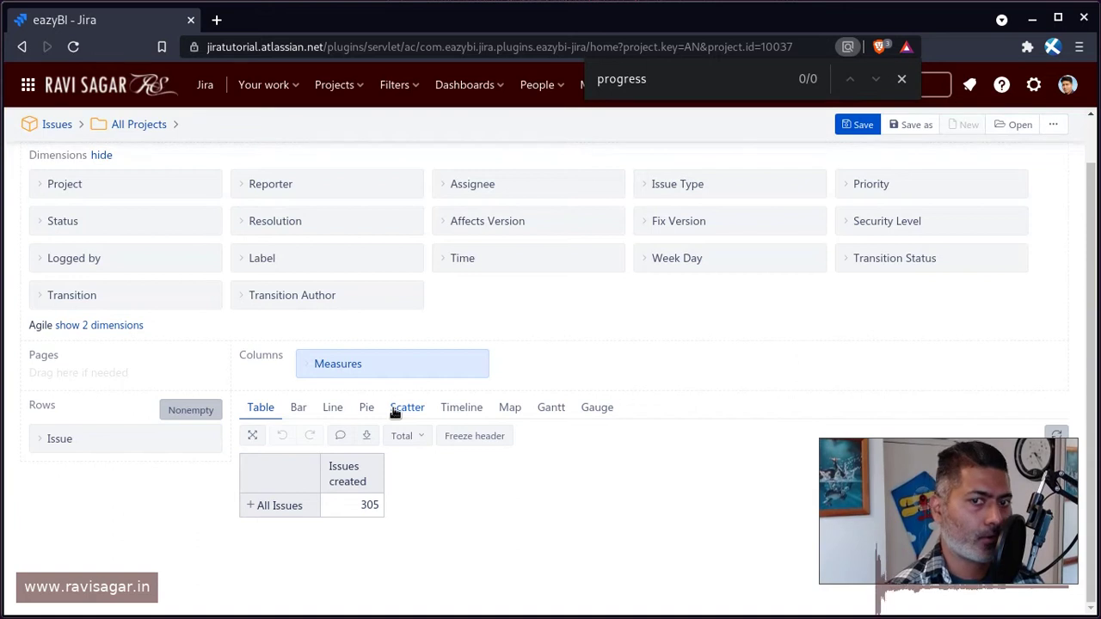
pyautogui.scroll(1, 393, 411)
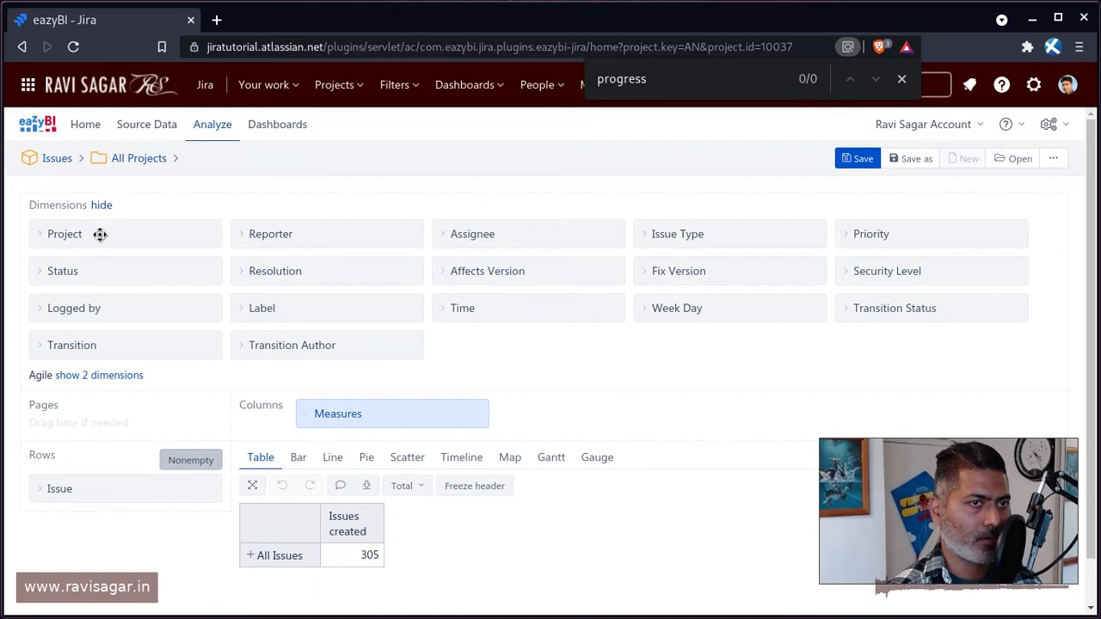
pyautogui.moveTo(106, 233); pyautogui.dragTo(97, 422)
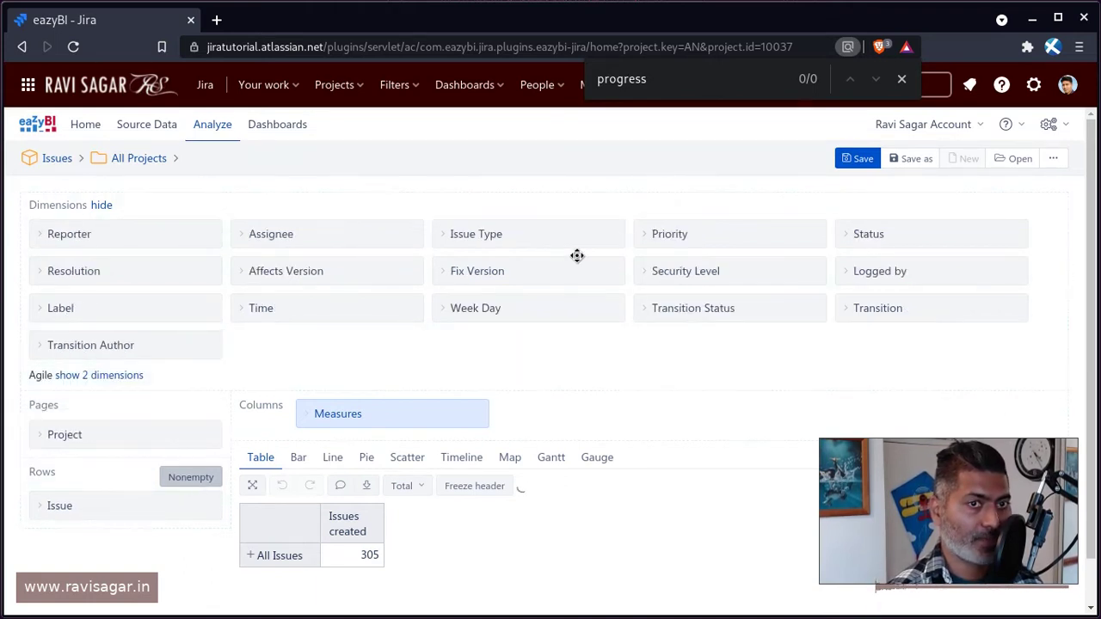
pyautogui.moveTo(553, 231); pyautogui.dragTo(136, 437)
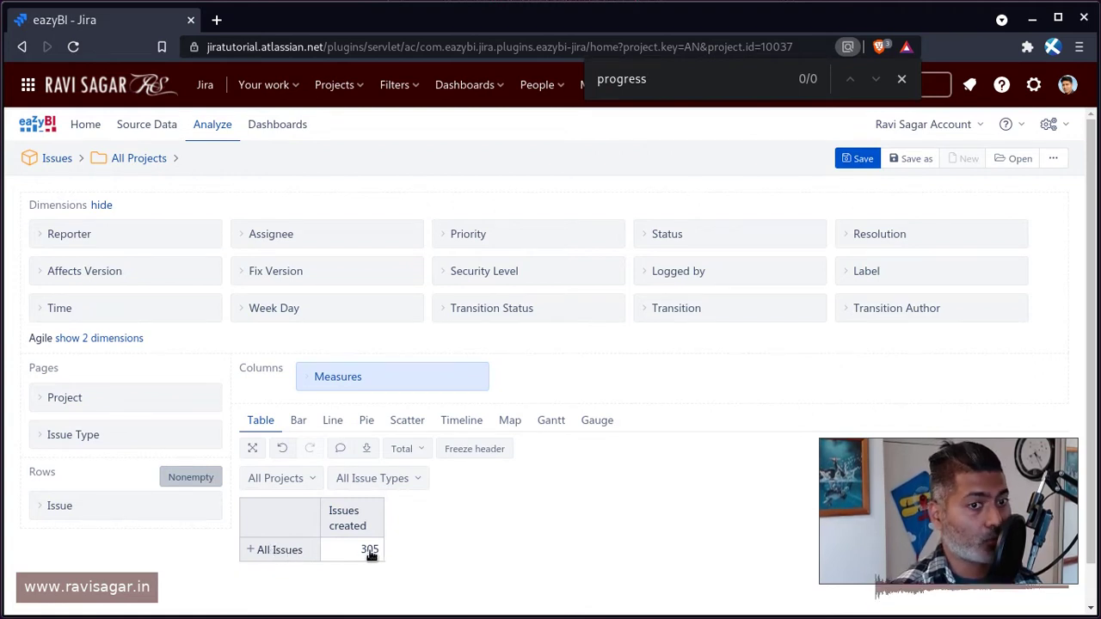
# Set the Issue rows to show all members at the Epic level of the Epic hierarchy
pyautogui.click(36, 504)
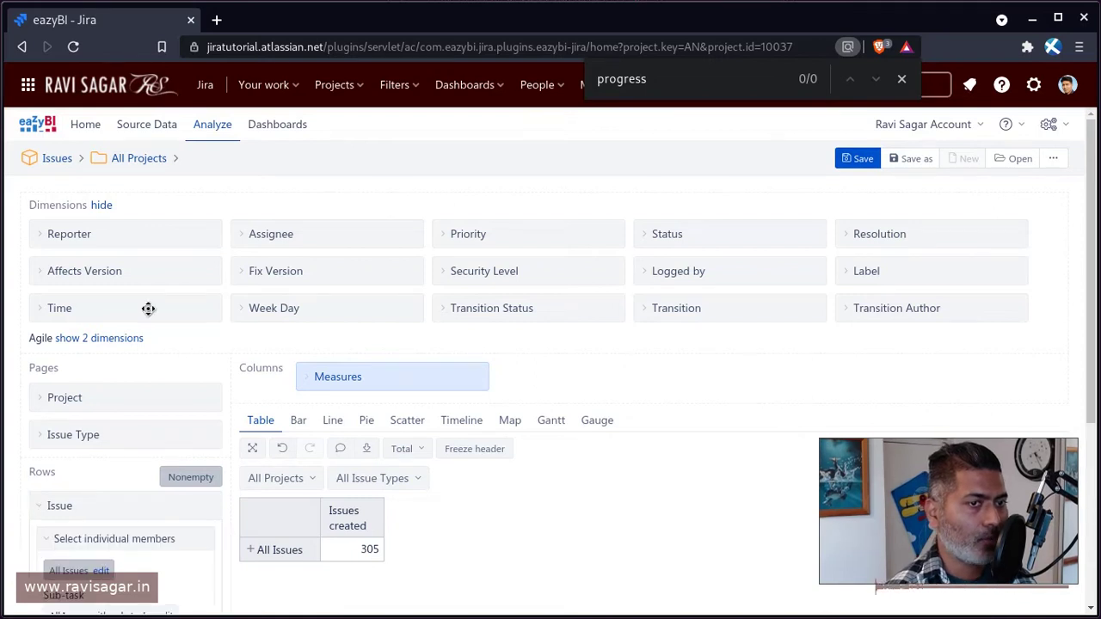
pyautogui.scroll(-4, 148, 308)
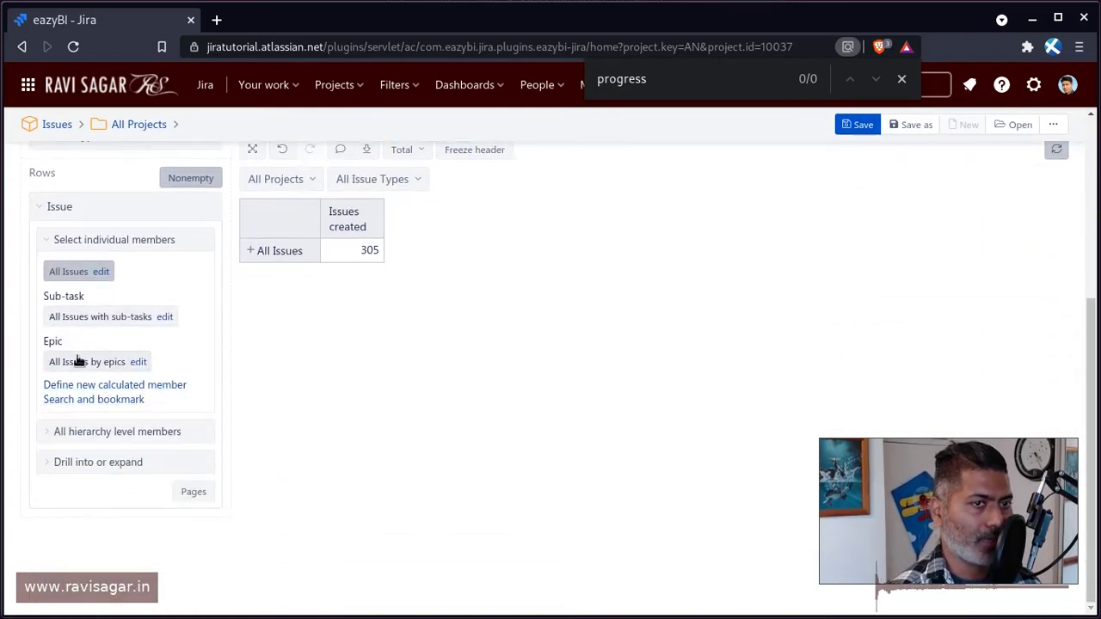
pyautogui.click(45, 433)
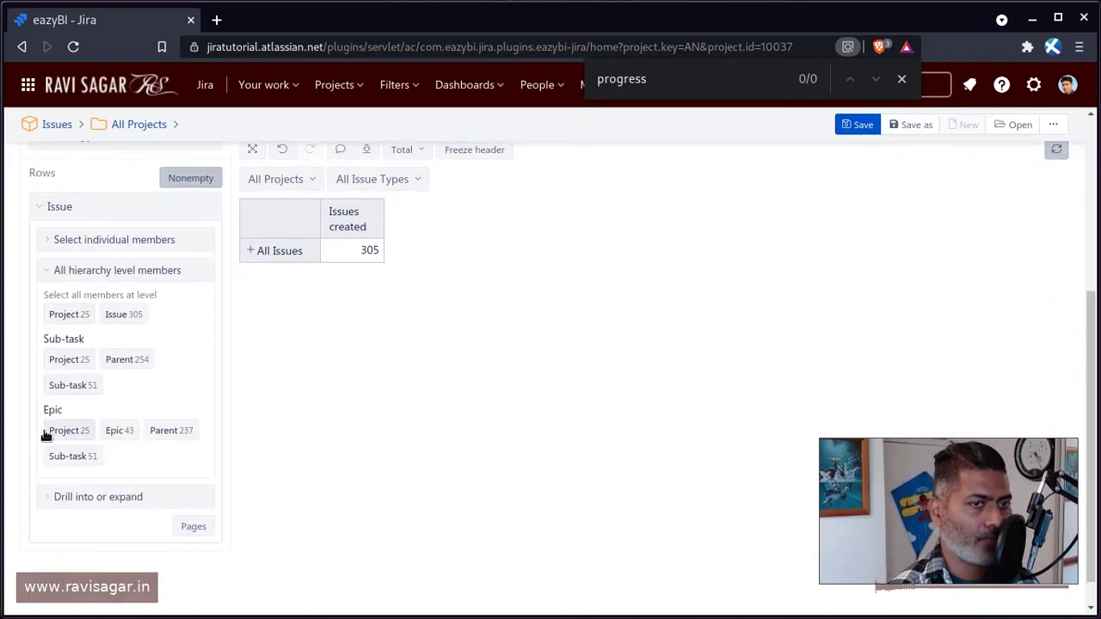
pyautogui.click(122, 432)
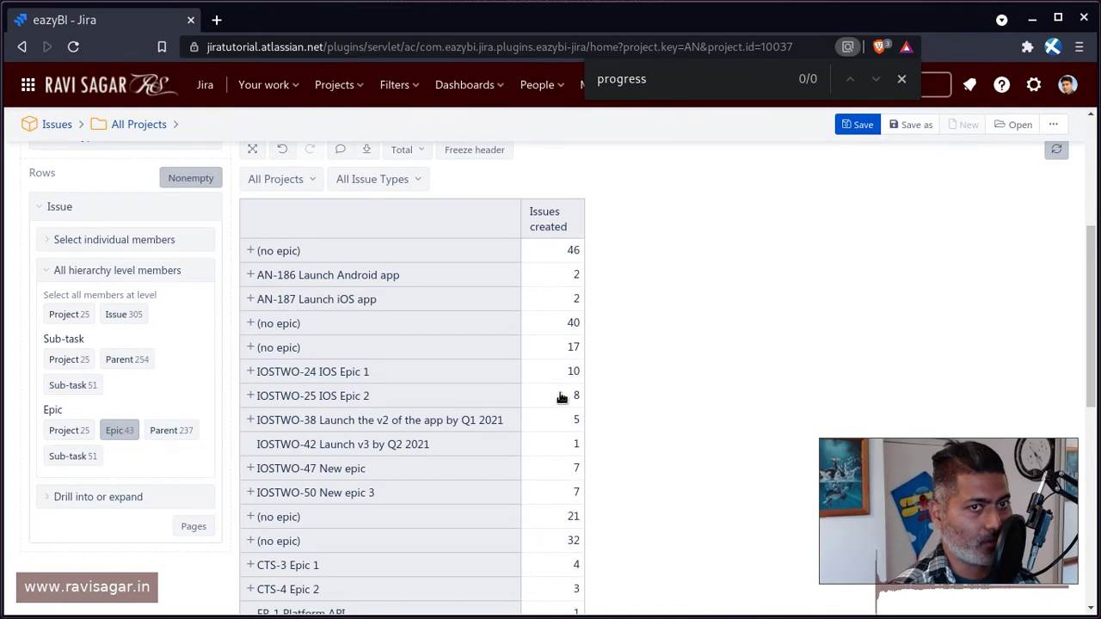
# Add the issue properties Issue created date and Issue due date as measure columns
pyautogui.scroll(2, 557, 394)
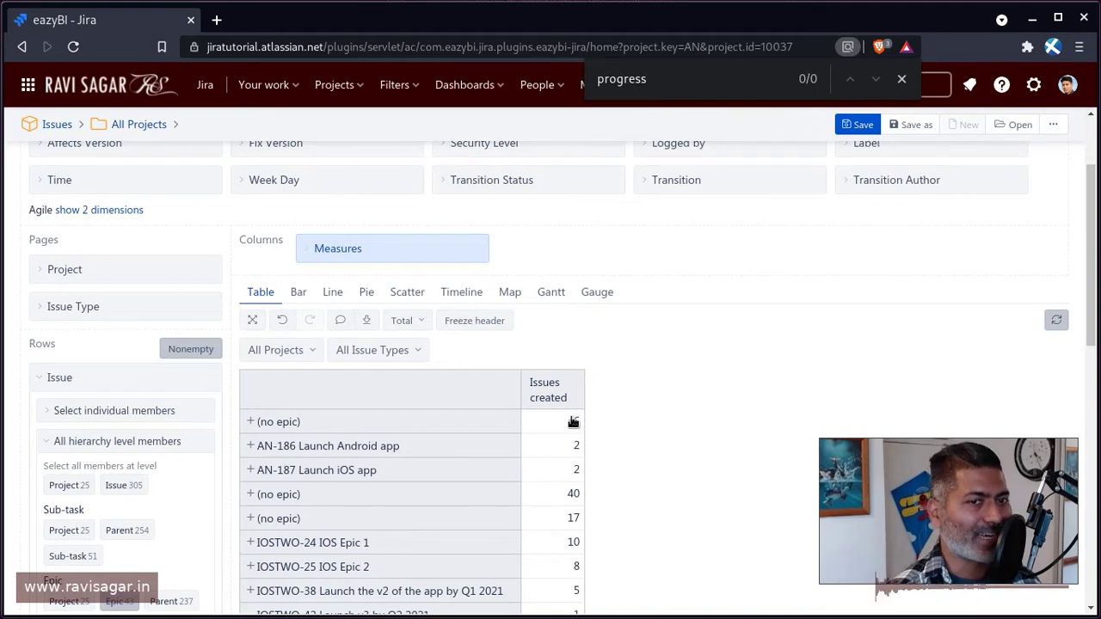
pyautogui.click(310, 247)
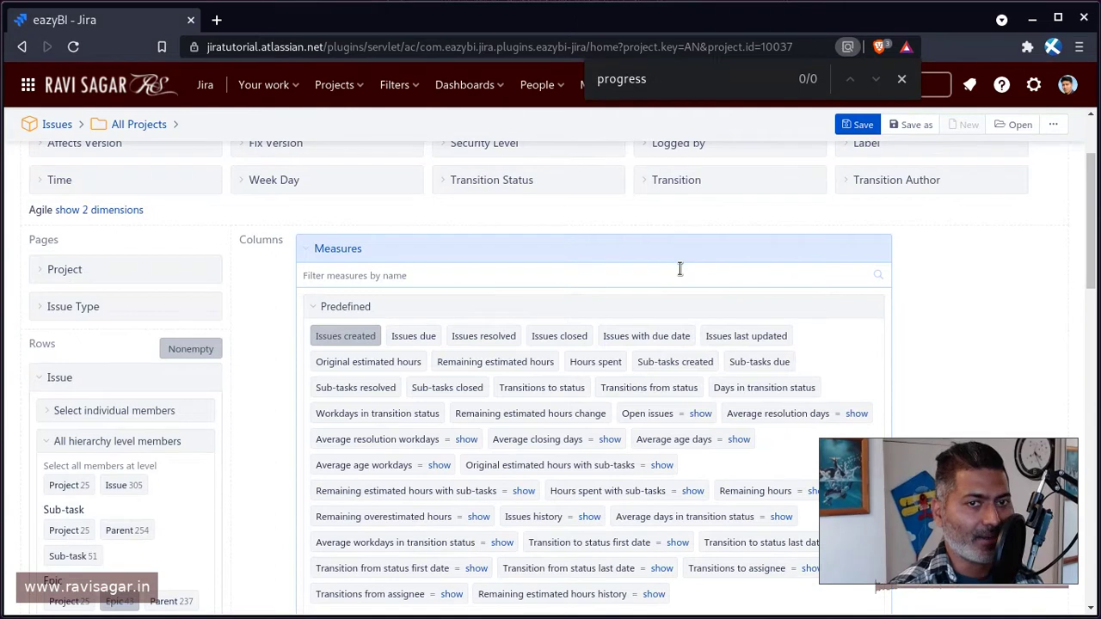
pyautogui.scroll(-5, 679, 266)
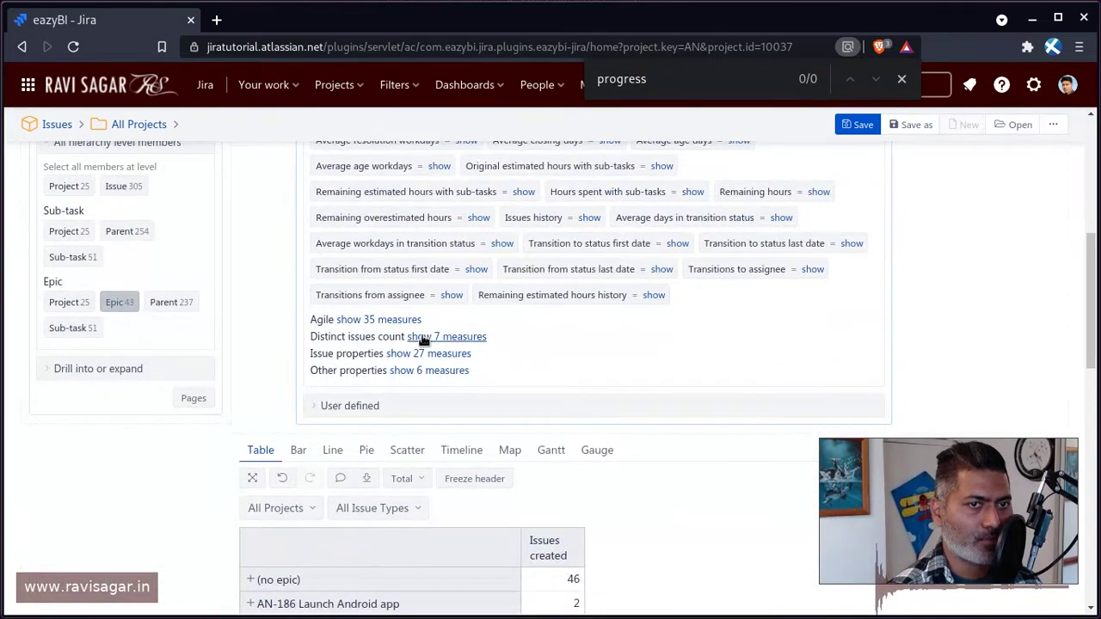
pyautogui.click(437, 336)
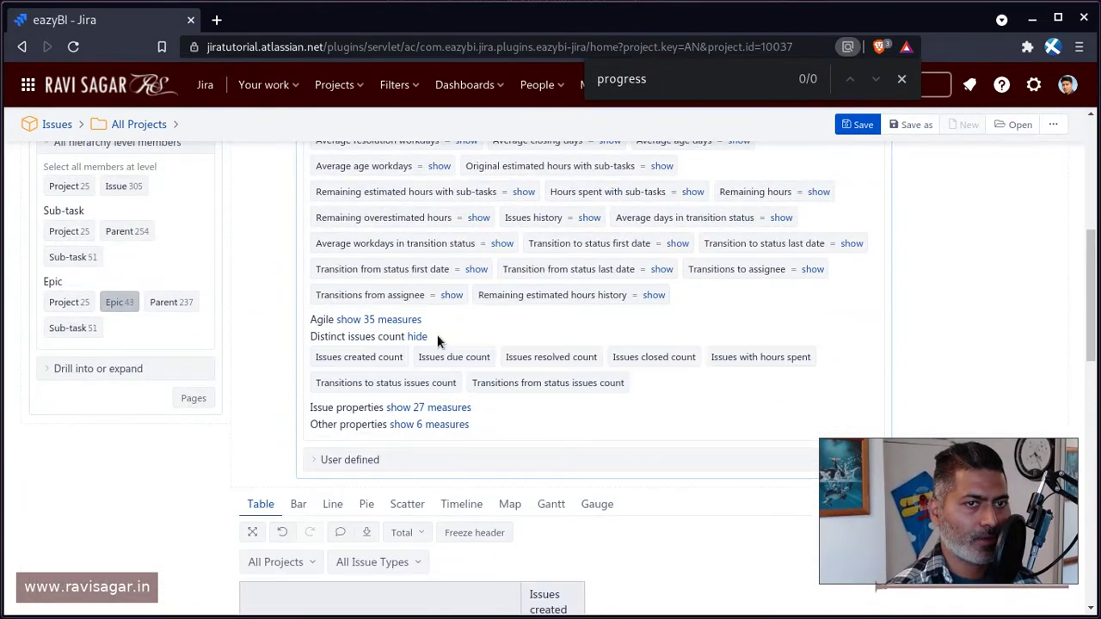
pyautogui.click(430, 407)
pyautogui.scroll(-2, 376, 322)
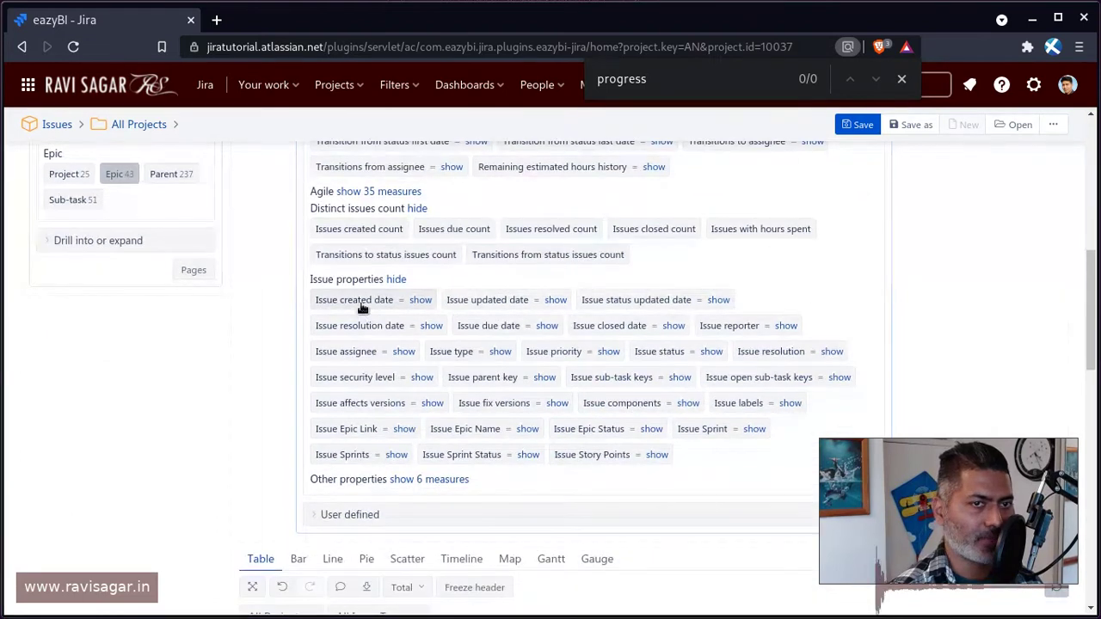
pyautogui.click(359, 303)
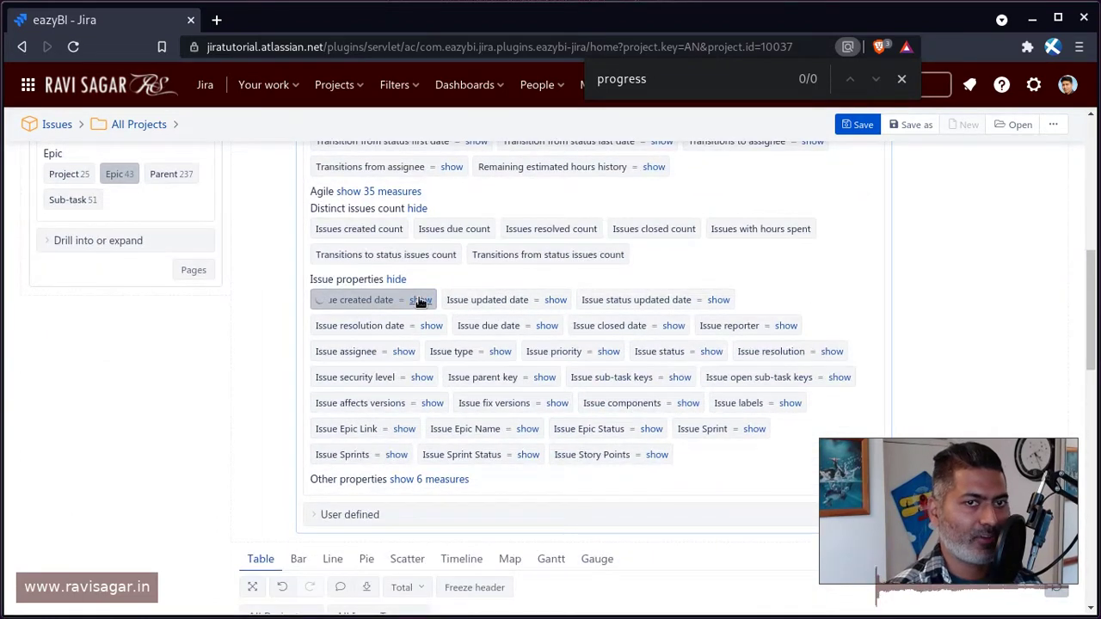
pyautogui.scroll(-1, 523, 305)
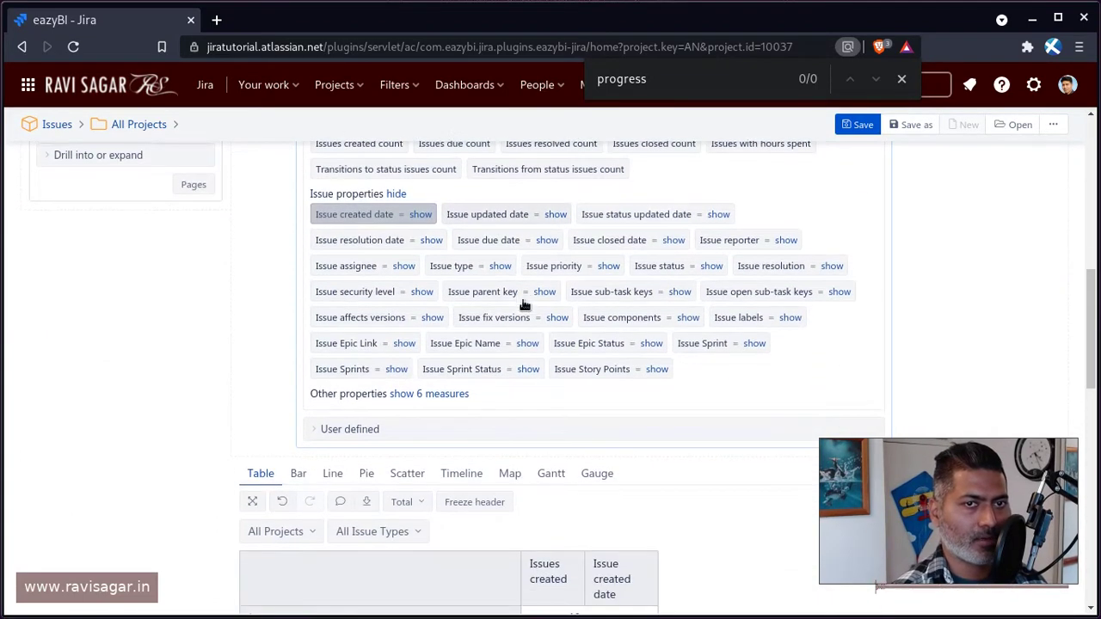
pyautogui.click(506, 245)
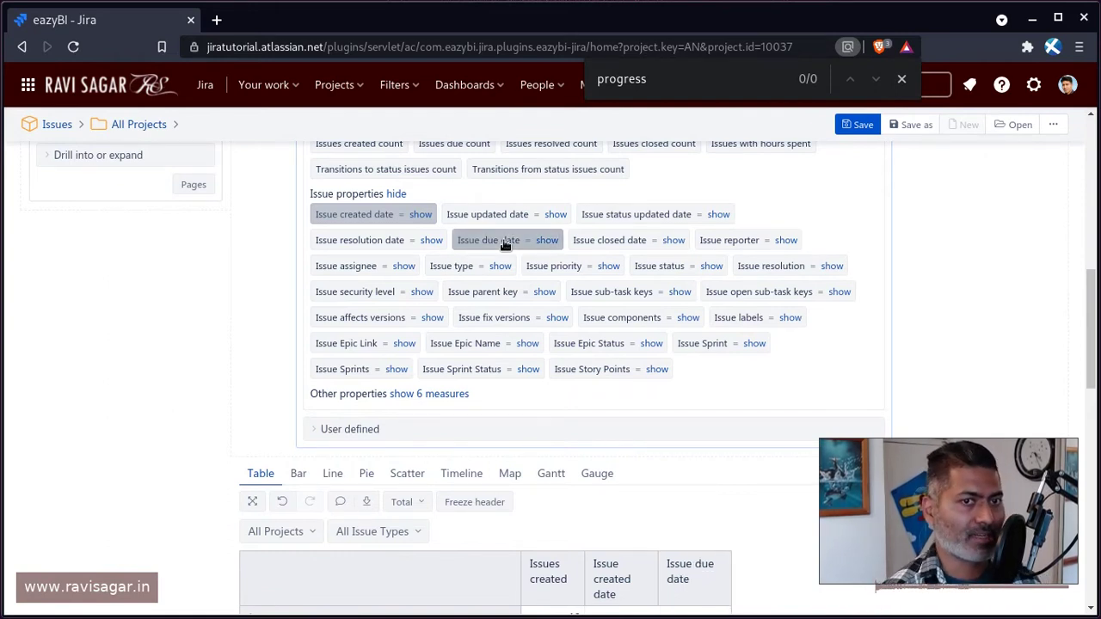
# Remove the Issues created measure from the columns and collapse the list of measures
pyautogui.scroll(5, 526, 341)
pyautogui.scroll(2, 516, 348)
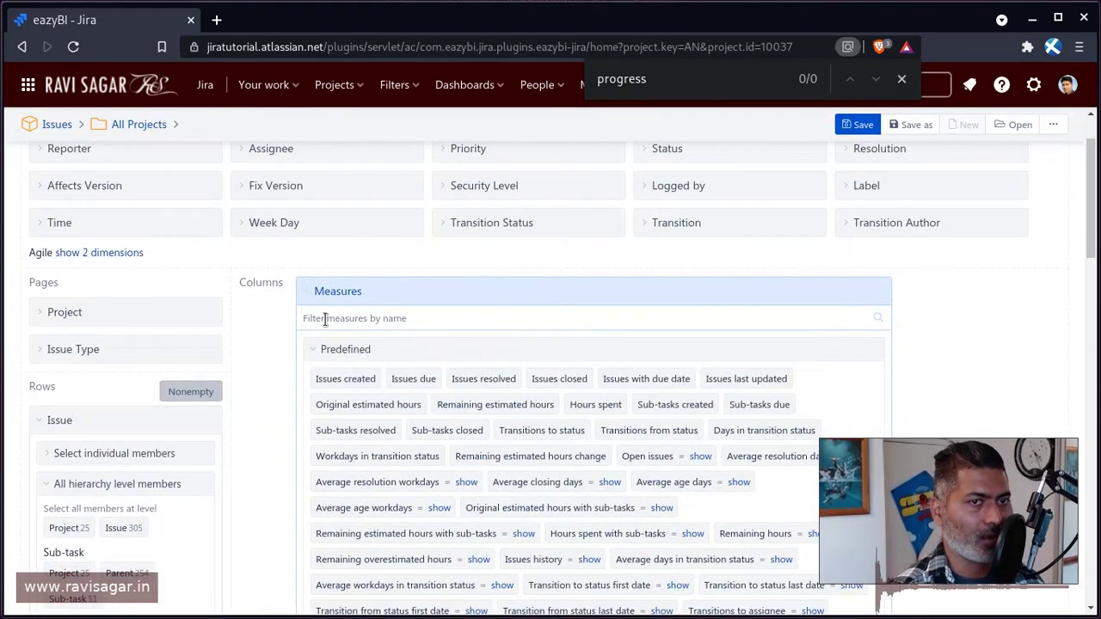
pyautogui.click(305, 293)
pyautogui.scroll(-3, 625, 361)
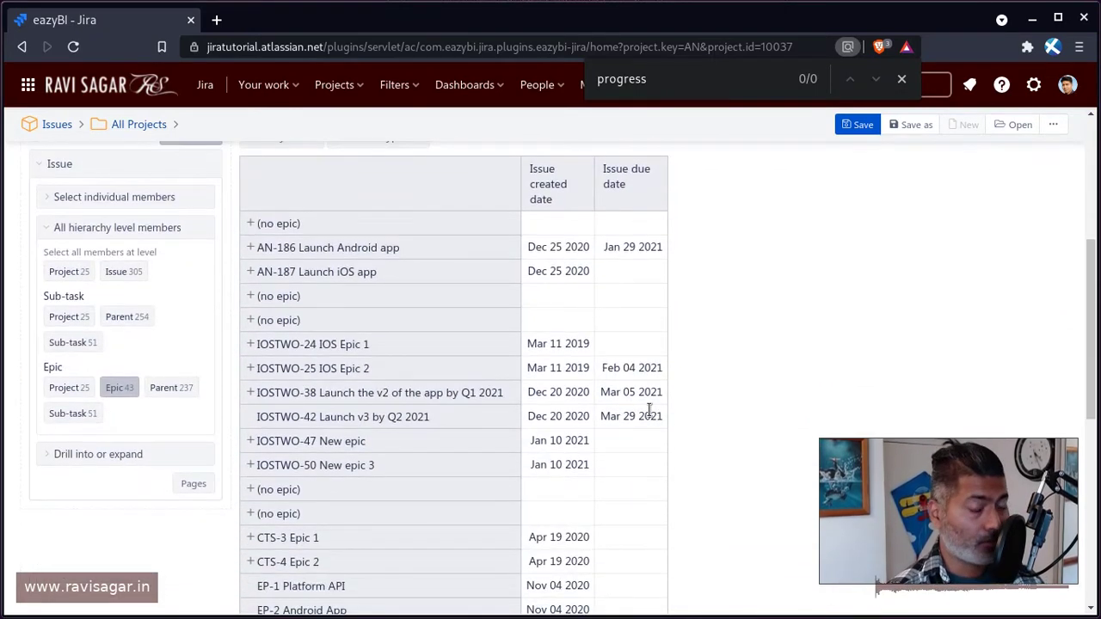
pyautogui.scroll(3, 649, 410)
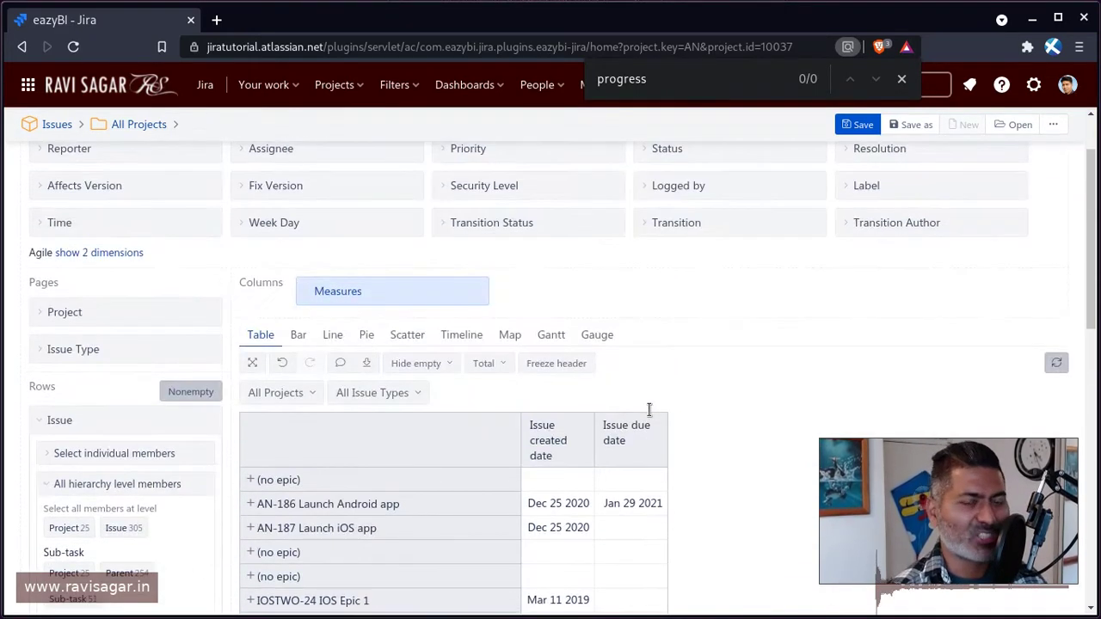
pyautogui.scroll(-1, 649, 410)
pyautogui.scroll(-1, 650, 410)
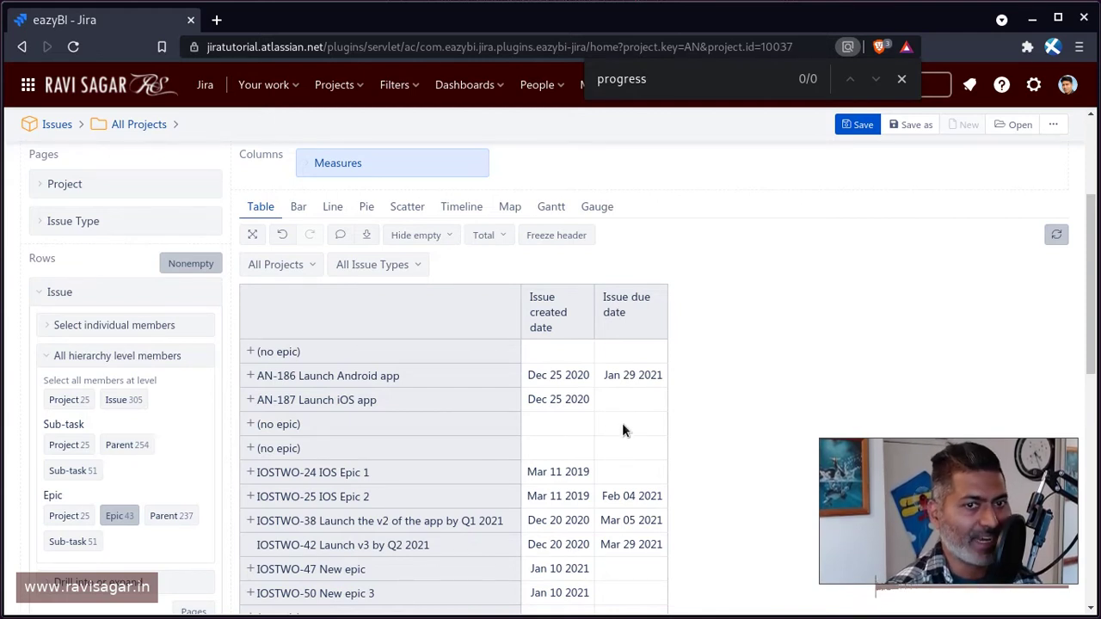
pyautogui.scroll(2, 622, 423)
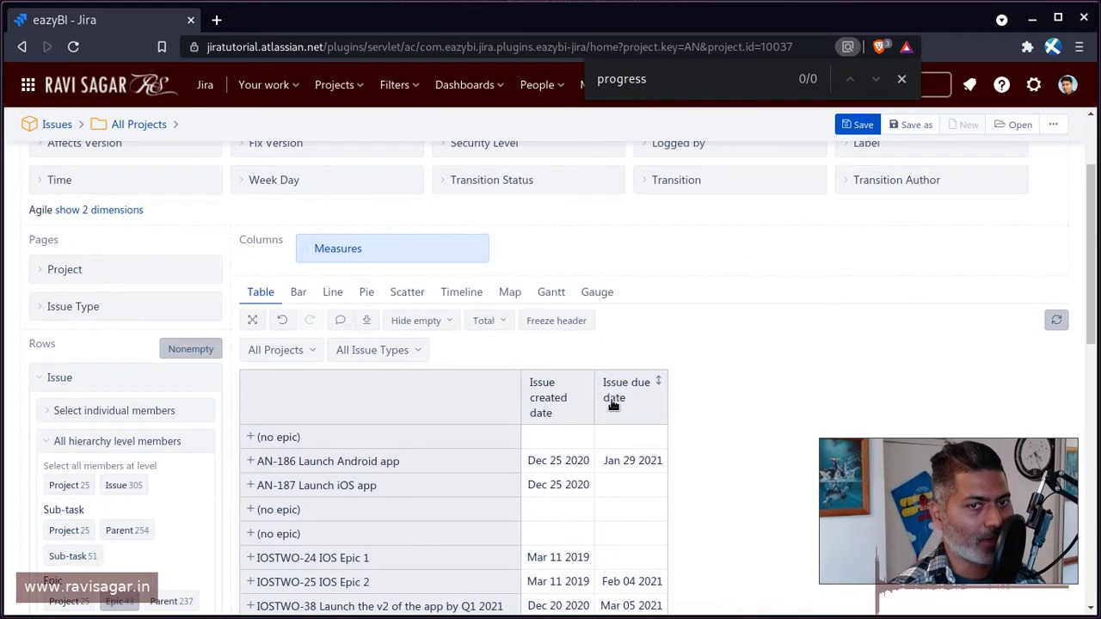
pyautogui.click(614, 405)
pyautogui.scroll(-2, 638, 488)
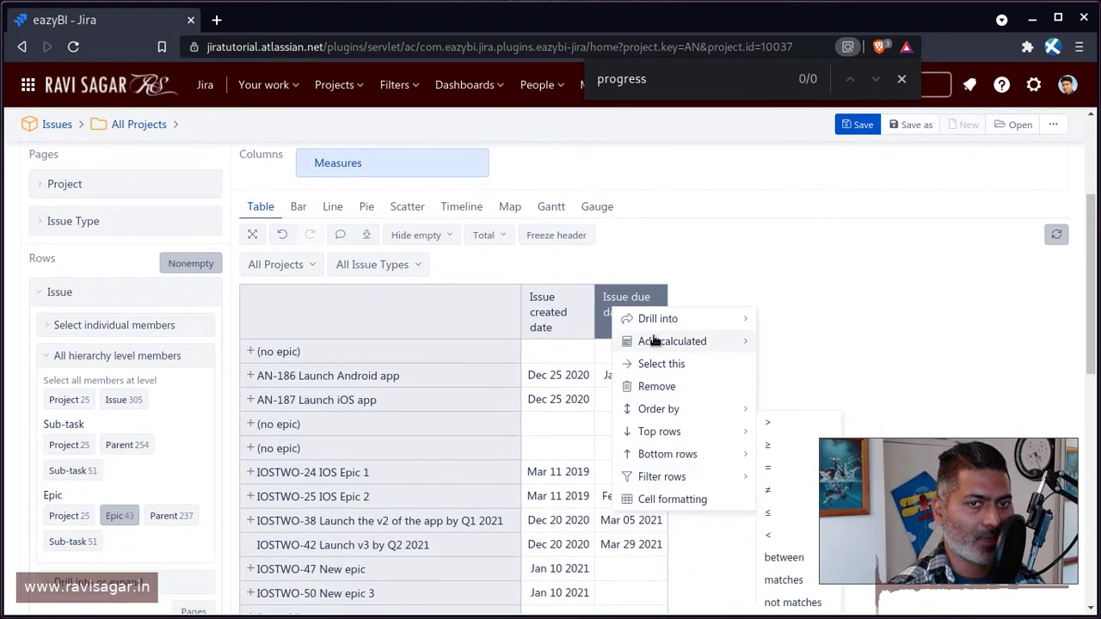
pyautogui.click(705, 275)
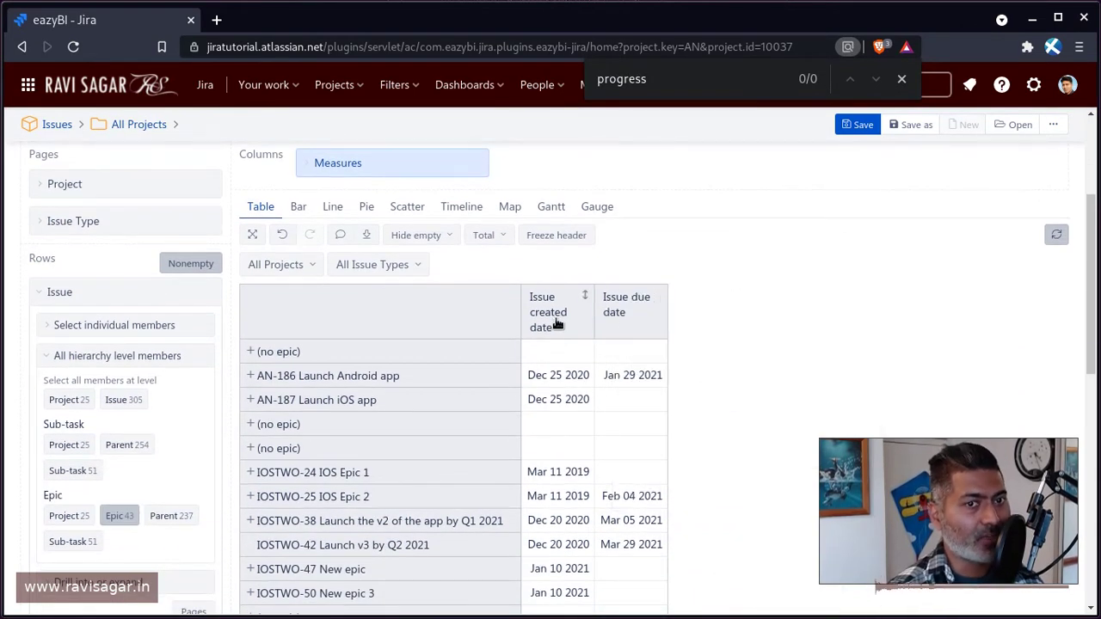
# Filter the rows to those with an Issue due date greater than 2020
pyautogui.click(625, 313)
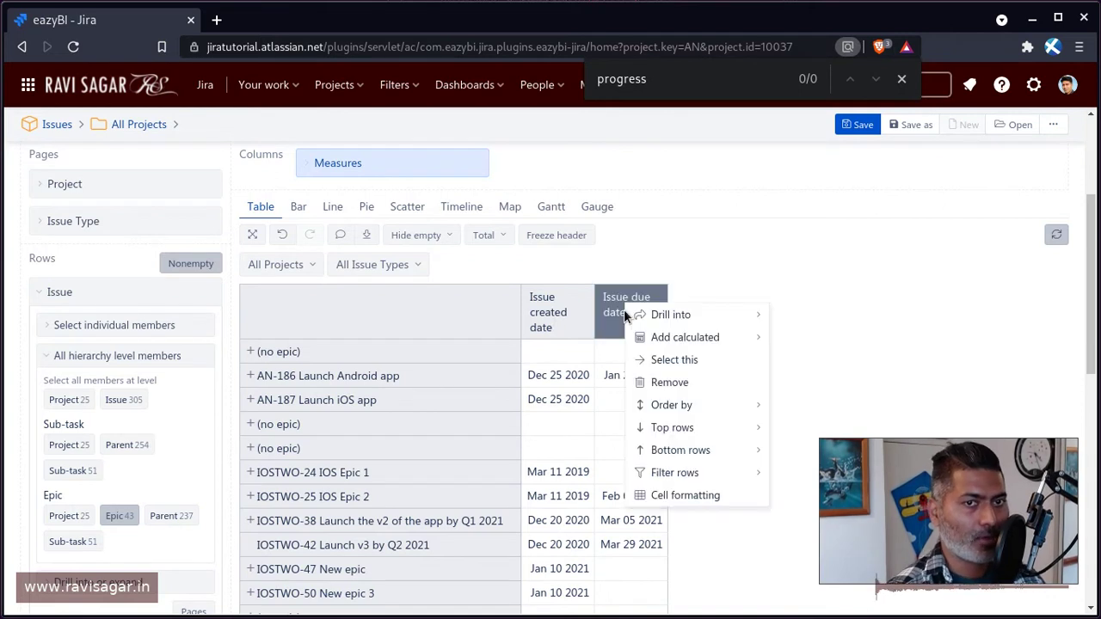
pyautogui.moveTo(679, 482)
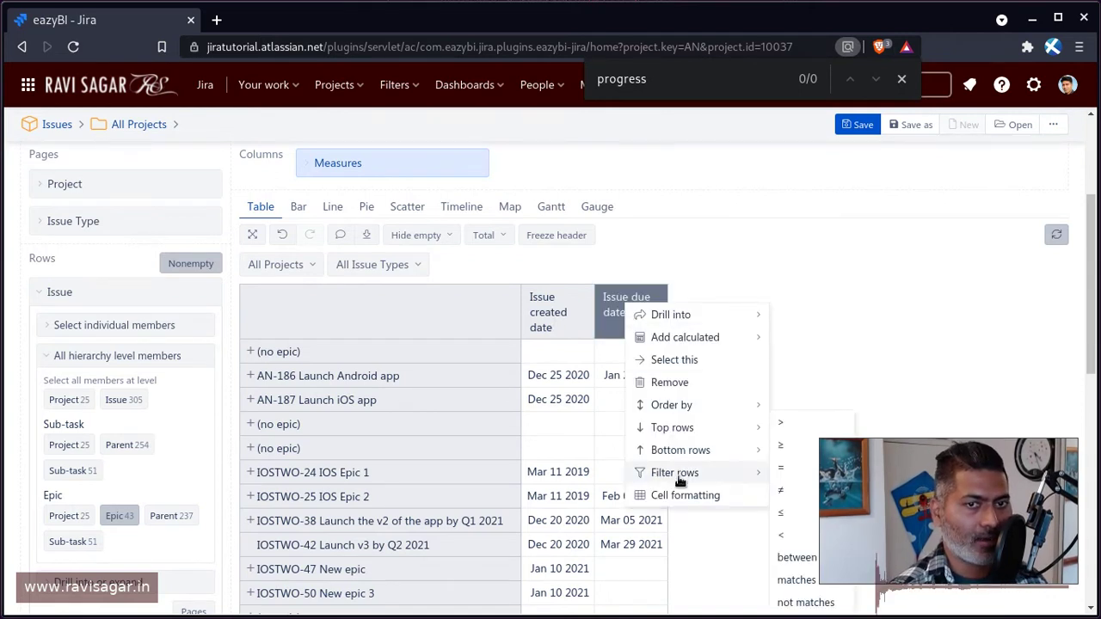
pyautogui.click(781, 422)
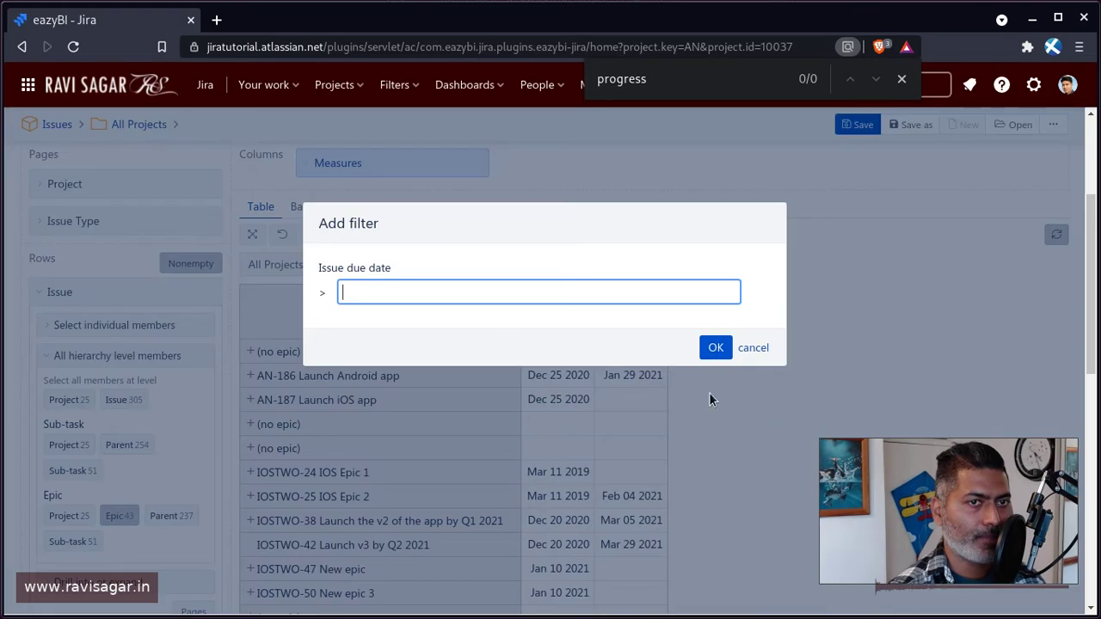
pyautogui.write('2020')
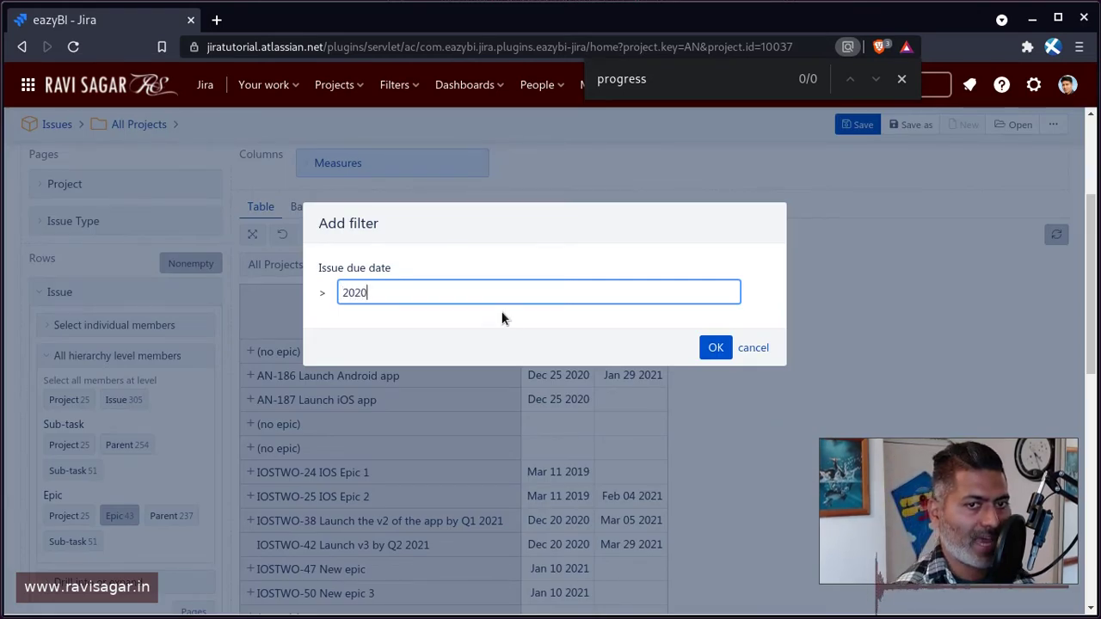
pyautogui.click(715, 350)
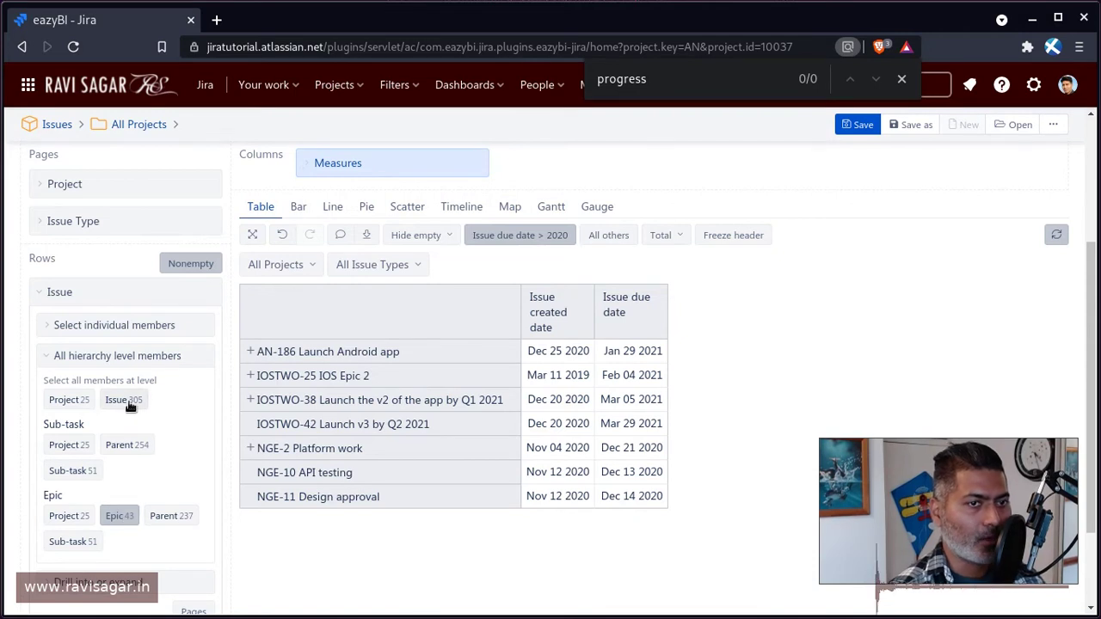
# Expand all members in the current selection of the Issue rows
pyautogui.scroll(-1, 129, 406)
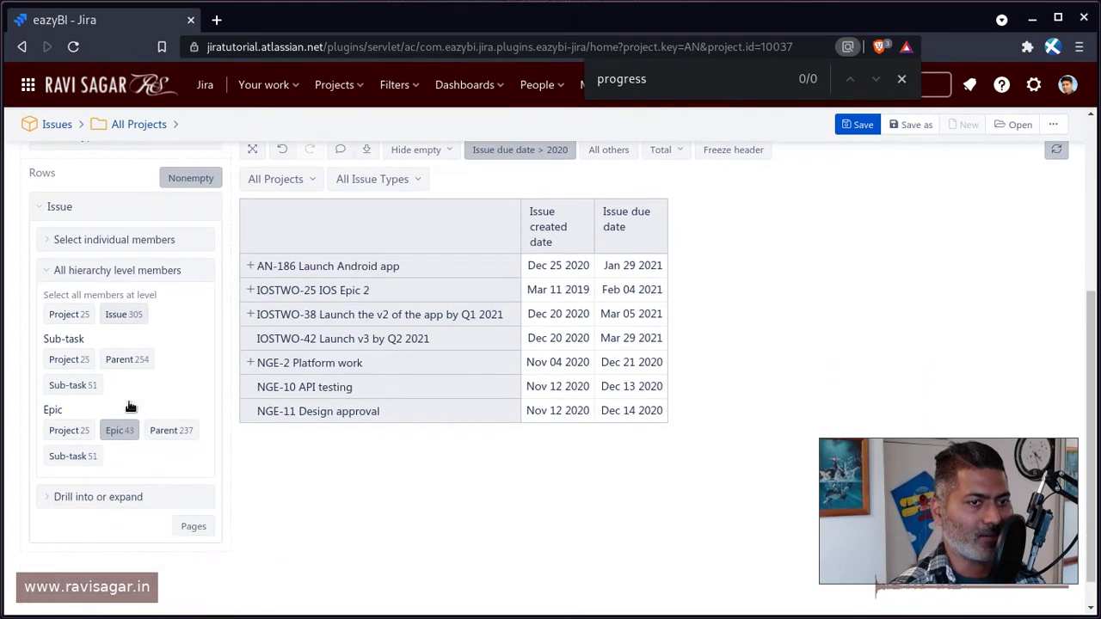
pyautogui.click(63, 499)
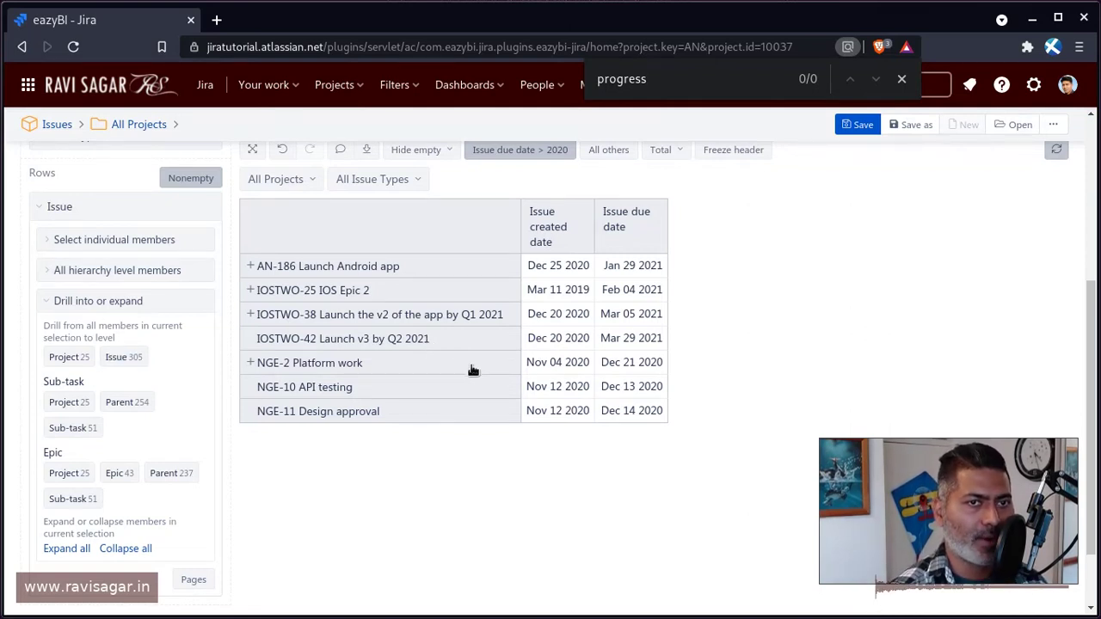
pyautogui.scroll(1, 289, 355)
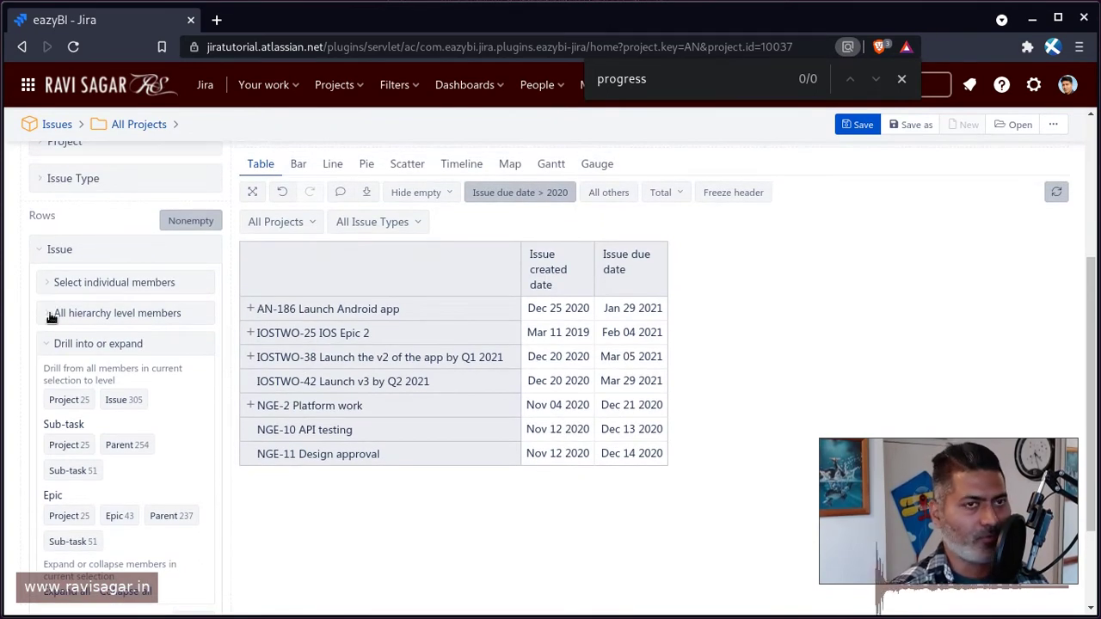
pyautogui.scroll(-3, 227, 358)
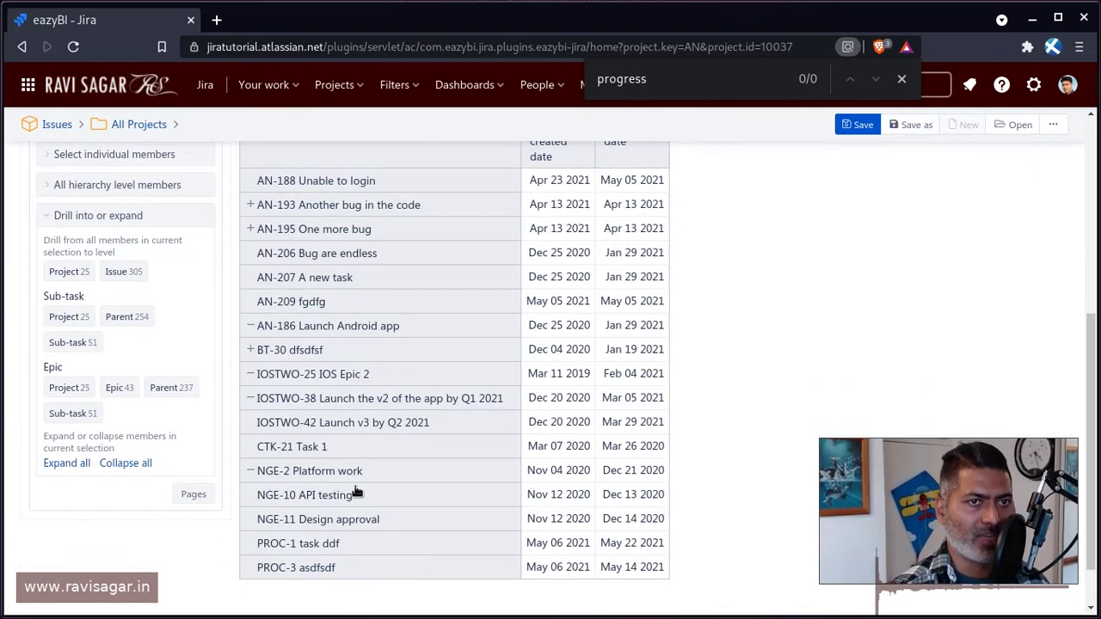
# Display the report as a Gantt chart and show the epic and issue bars for late 2020
pyautogui.scroll(1, 383, 363)
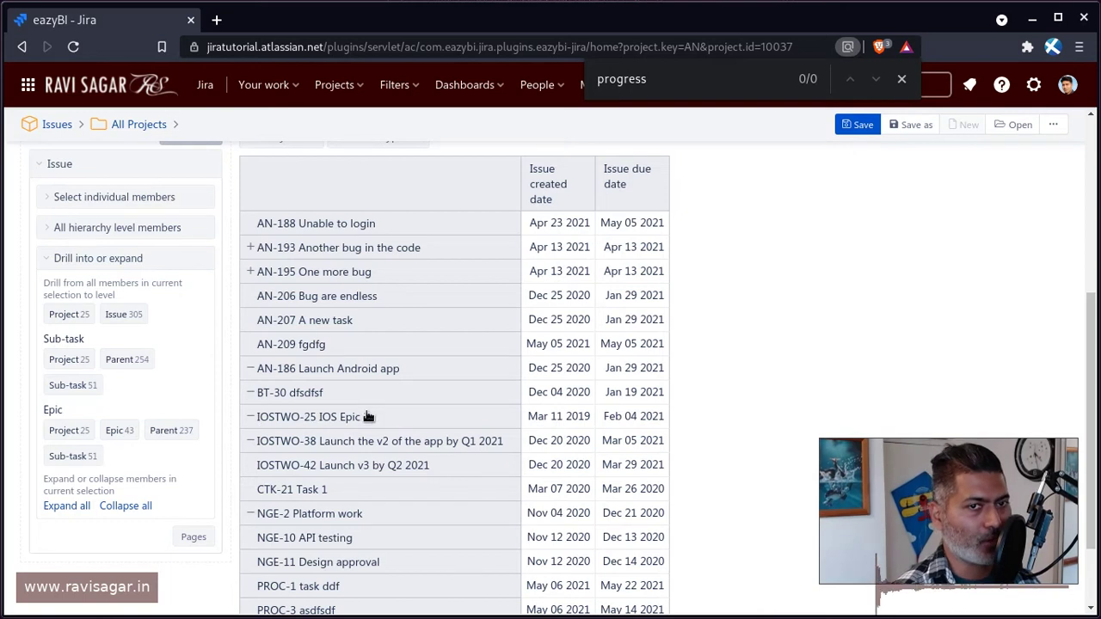
pyautogui.scroll(1, 396, 416)
pyautogui.scroll(3, 396, 417)
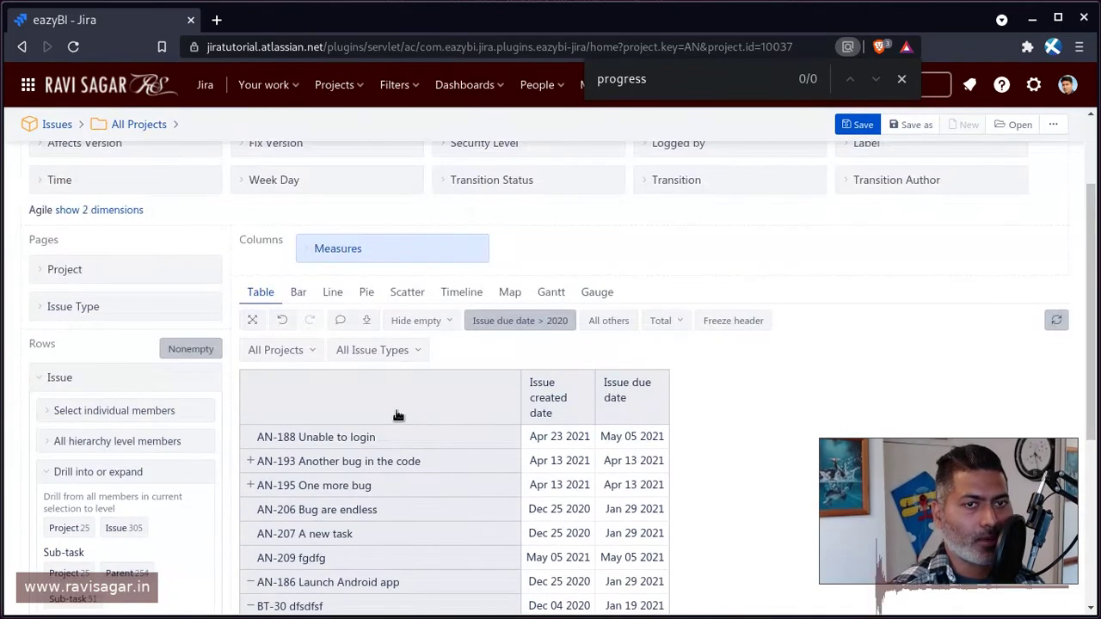
pyautogui.click(552, 295)
pyautogui.scroll(-5, 559, 293)
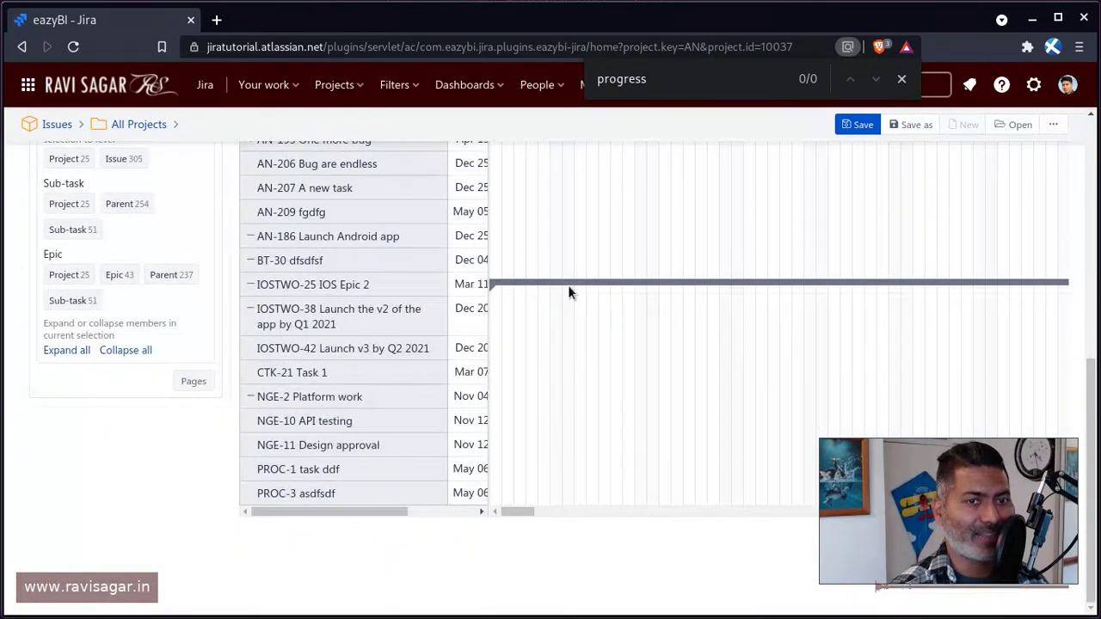
pyautogui.moveTo(521, 510); pyautogui.dragTo(941, 496)
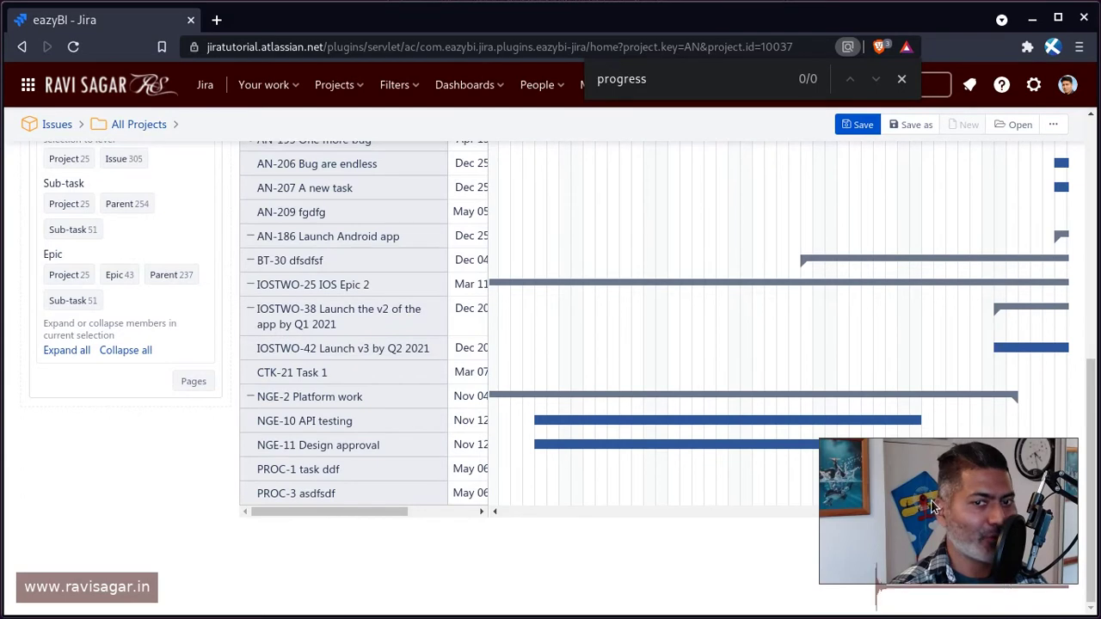
pyautogui.moveTo(1011, 535); pyautogui.dragTo(220, 540)
pyautogui.moveTo(731, 400)
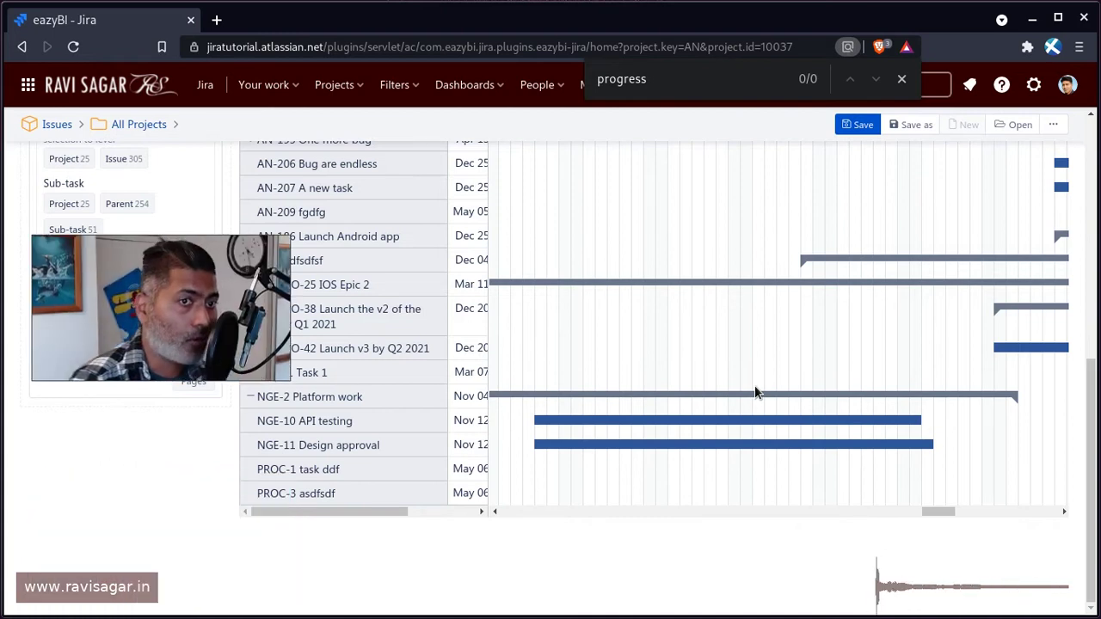
pyautogui.moveTo(207, 297); pyautogui.dragTo(204, 535)
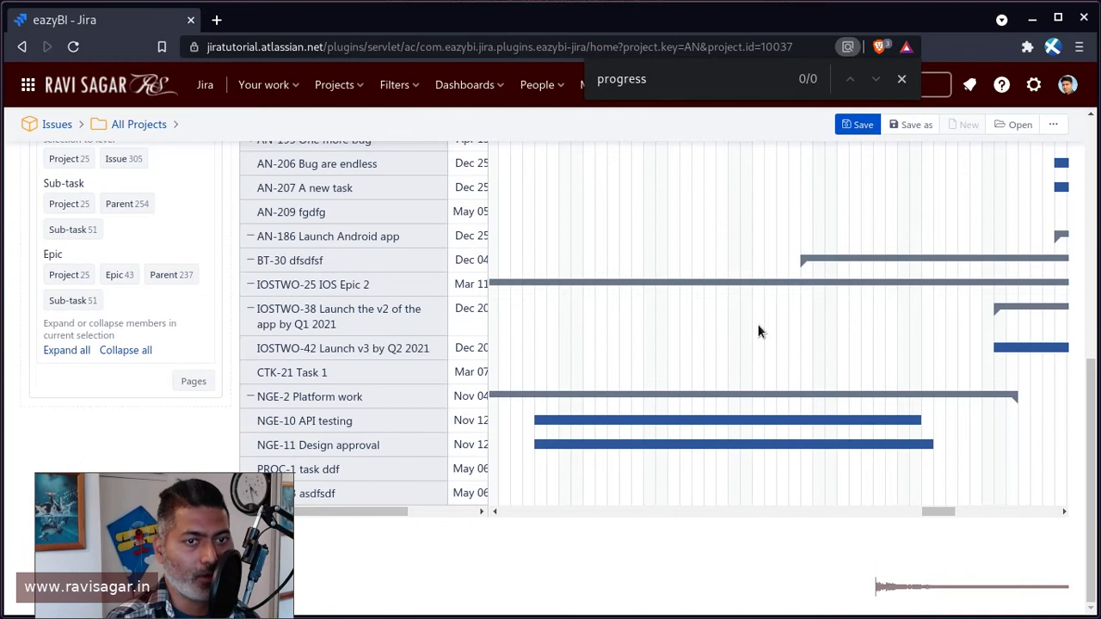
pyautogui.scroll(1, 767, 373)
pyautogui.scroll(-1, 766, 373)
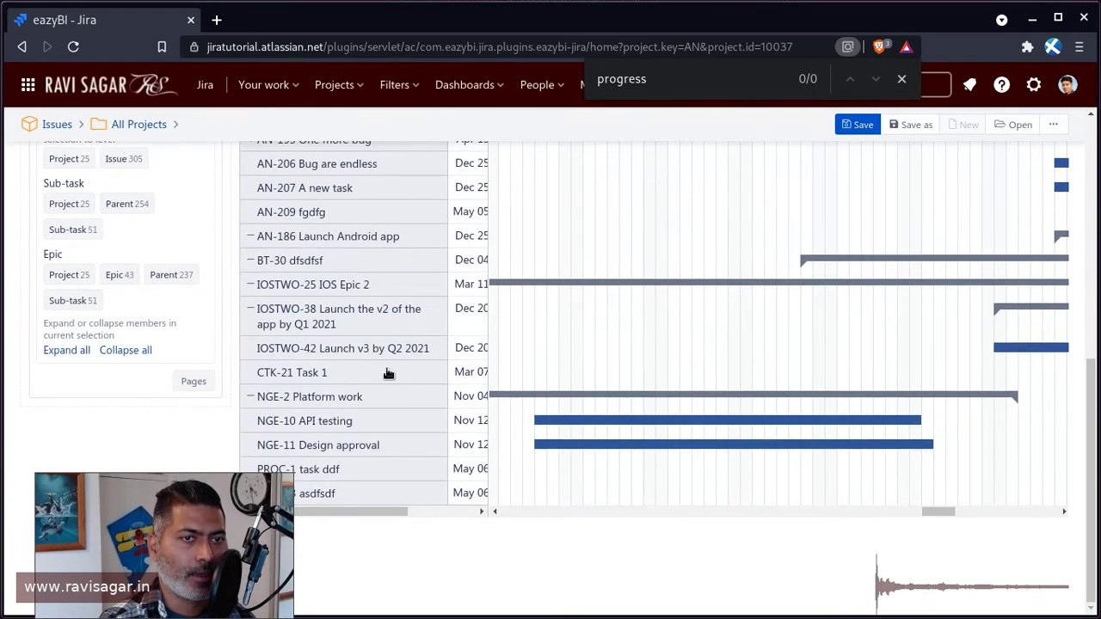
# Collapse all the Issue rows, expand only the NGE-2 Platform work epic, and show its bars for November and December 2020
pyautogui.scroll(1, 259, 399)
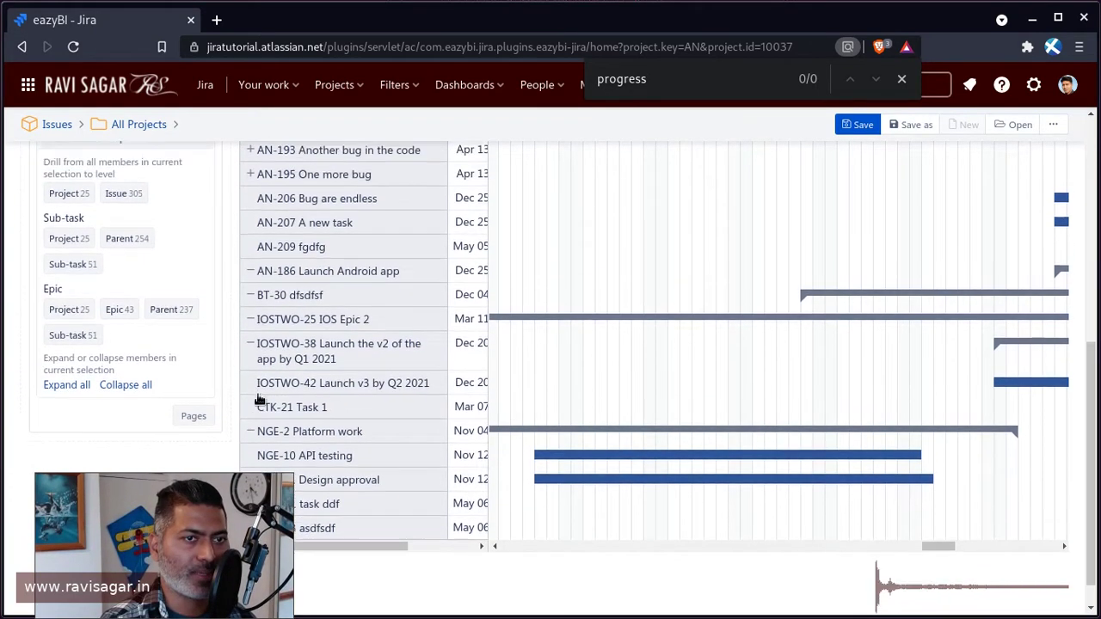
pyautogui.click(115, 393)
pyautogui.moveTo(534, 382); pyautogui.dragTo(978, 386)
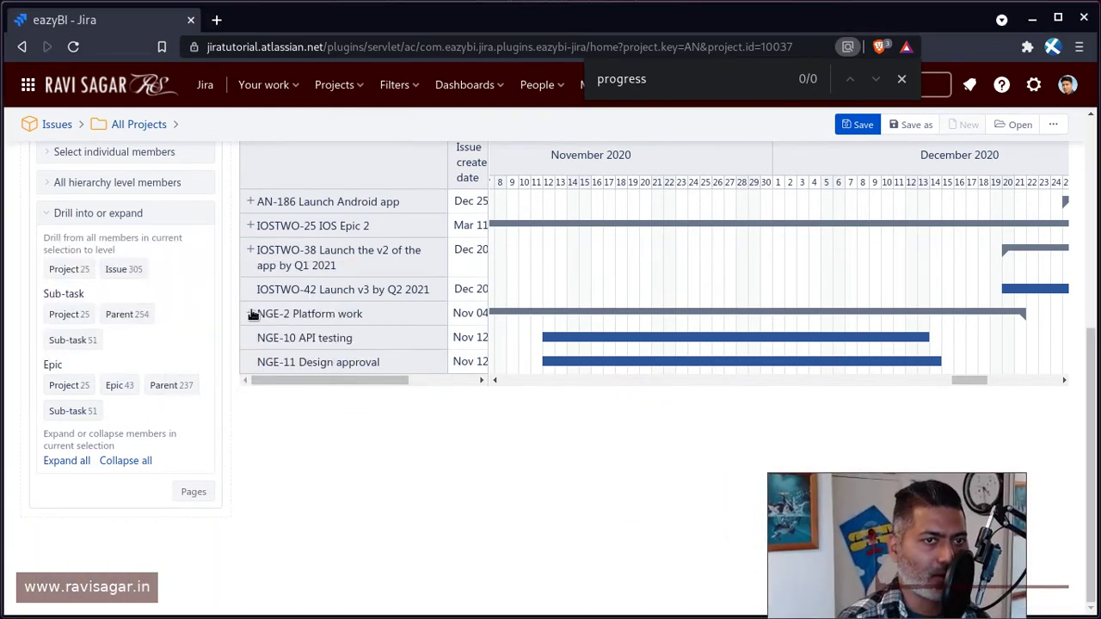
pyautogui.click(251, 315)
pyautogui.moveTo(536, 376); pyautogui.dragTo(970, 383)
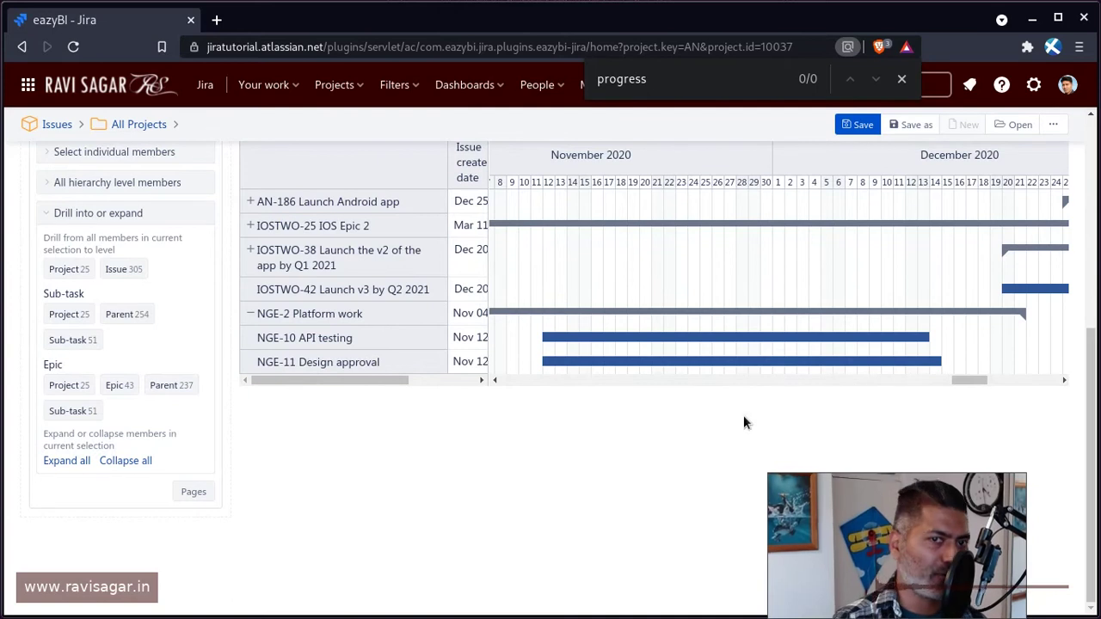
# Switch the report back to the table view and add the issue property Issue status as a measure column
pyautogui.scroll(2, 614, 434)
pyautogui.click(258, 205)
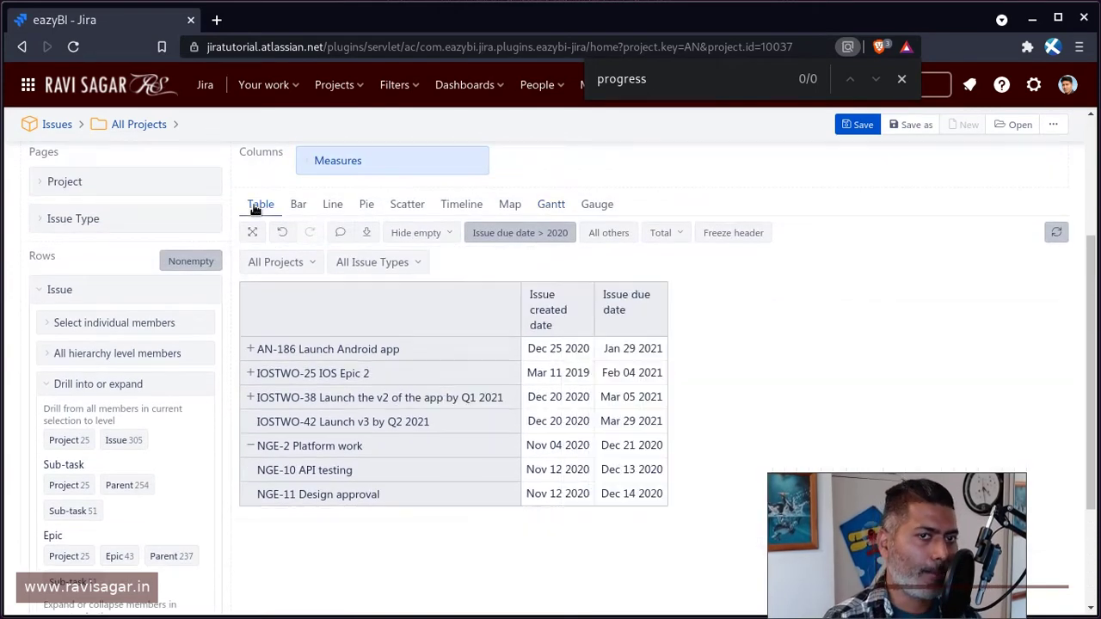
pyautogui.scroll(-2, 452, 252)
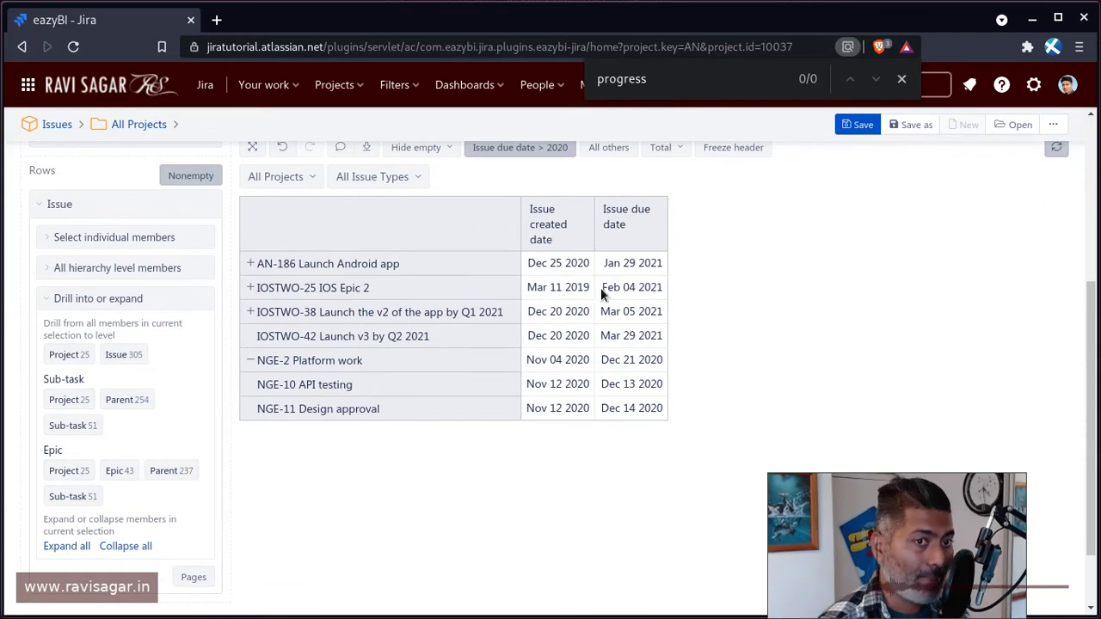
pyautogui.scroll(3, 600, 365)
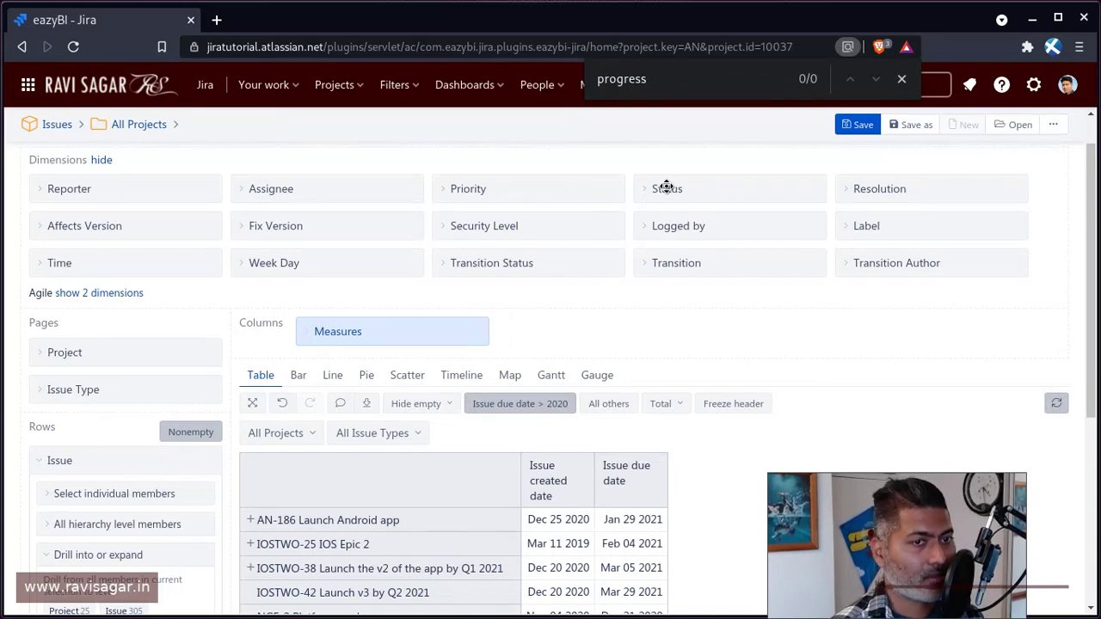
pyautogui.click(312, 335)
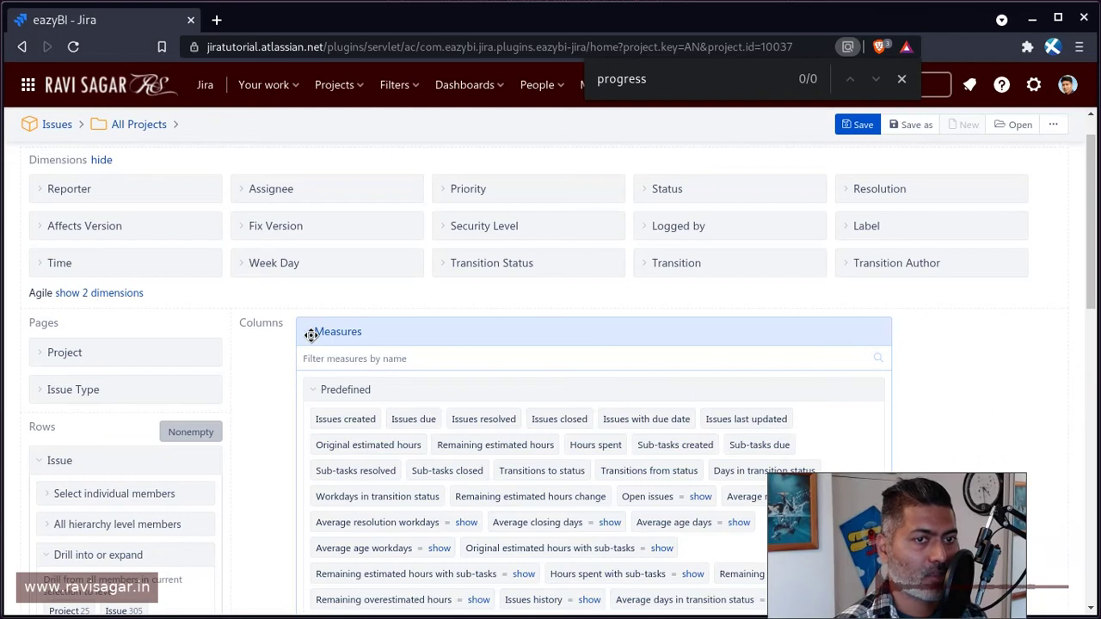
pyautogui.scroll(-5, 659, 273)
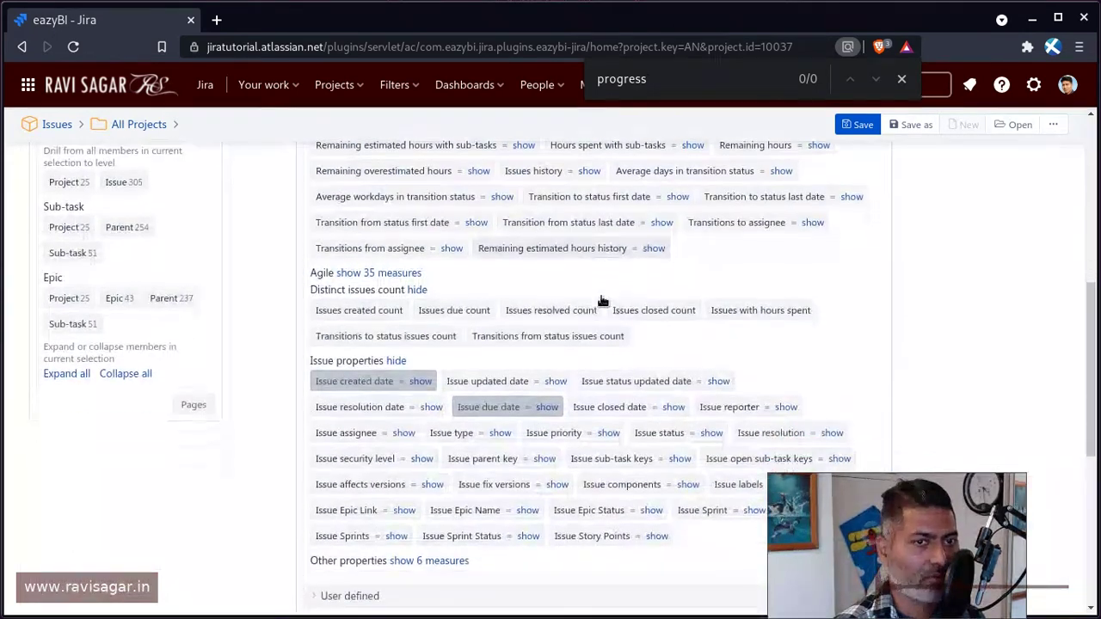
pyautogui.scroll(-1, 602, 300)
pyautogui.click(669, 348)
pyautogui.scroll(-3, 669, 349)
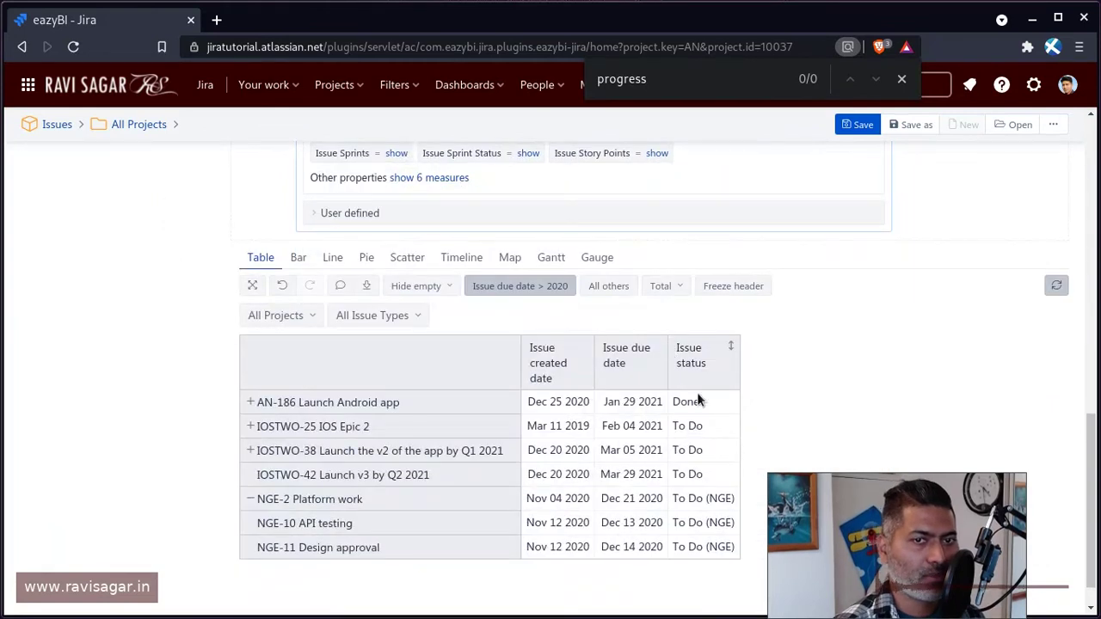
# Display the report as a Gantt chart again and examine the bars of NGE-2 Platform work and its child issues
pyautogui.click(551, 258)
pyautogui.scroll(-3, 553, 263)
pyautogui.moveTo(530, 512); pyautogui.dragTo(959, 510)
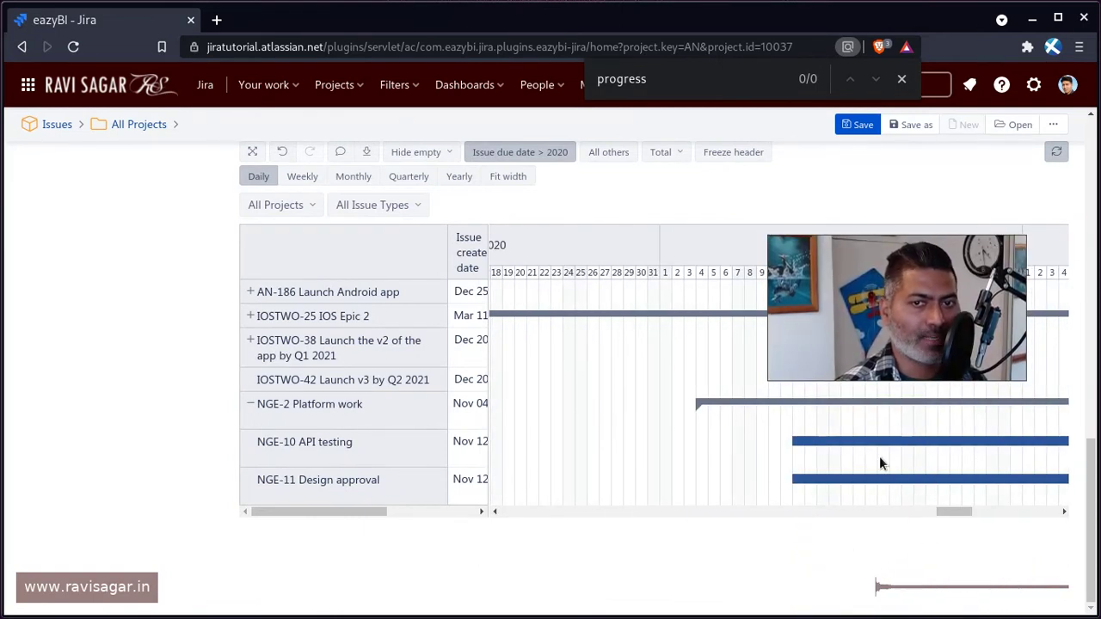
pyautogui.moveTo(947, 511)
pyautogui.mouseDown()
pyautogui.moveTo(989, 513)
pyautogui.moveTo(961, 516)
pyautogui.mouseUp()
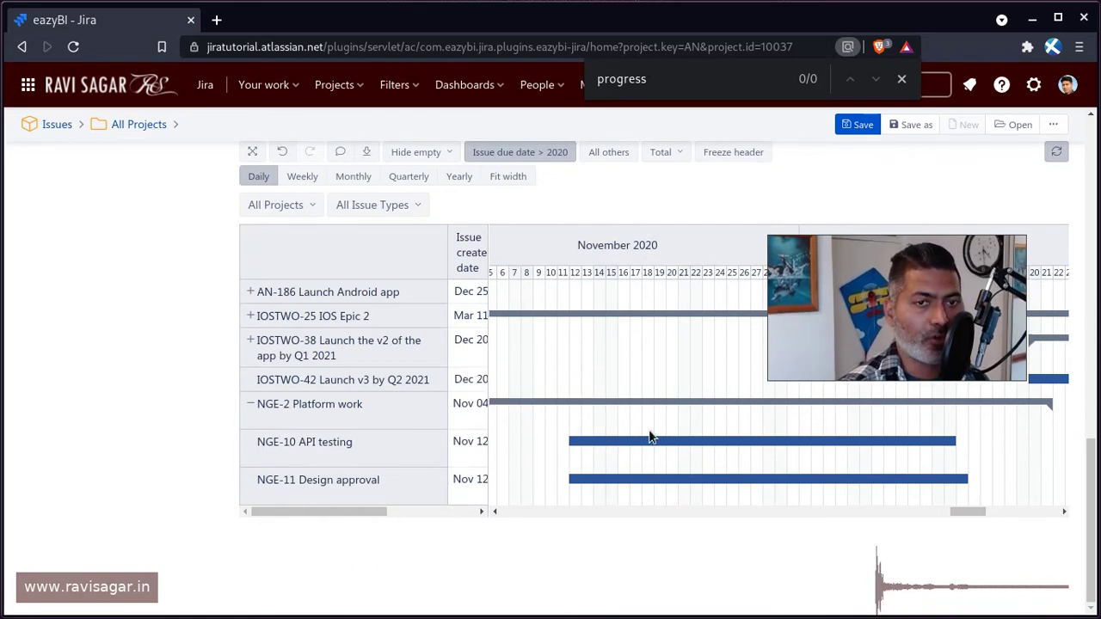
pyautogui.moveTo(662, 447)
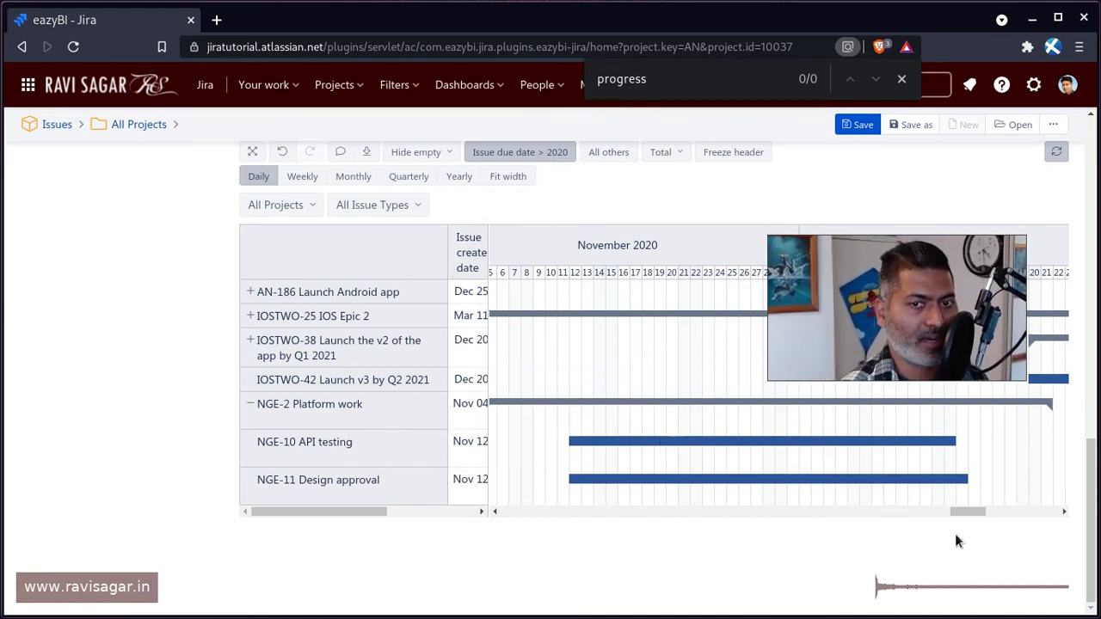
pyautogui.moveTo(975, 512)
pyautogui.mouseDown()
pyautogui.moveTo(1080, 516)
pyautogui.moveTo(509, 508)
pyautogui.moveTo(988, 506)
pyautogui.mouseUp()
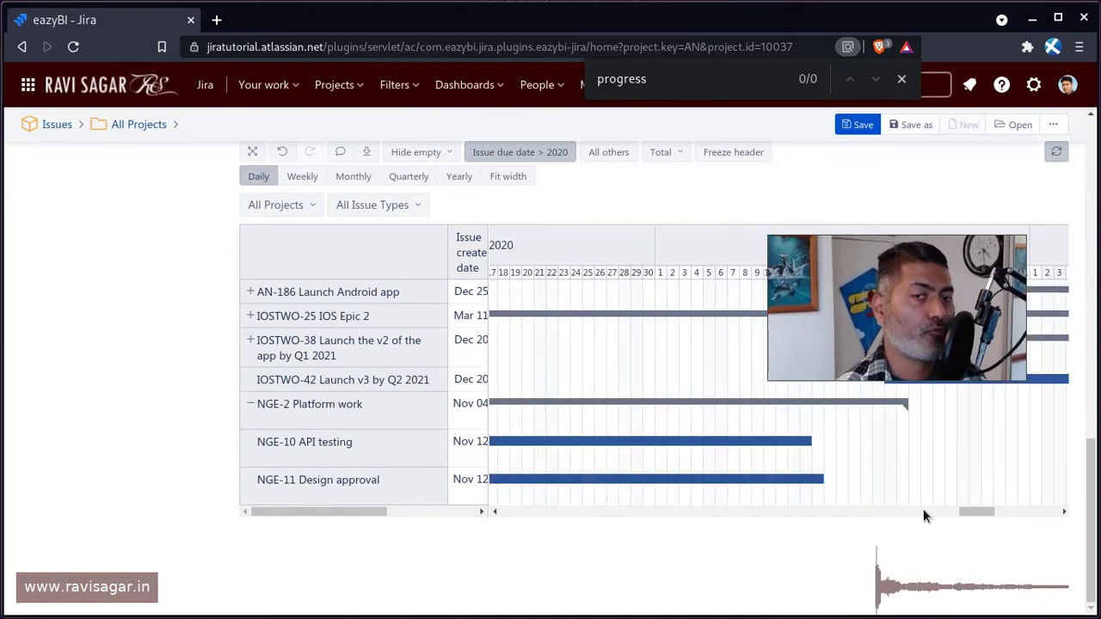
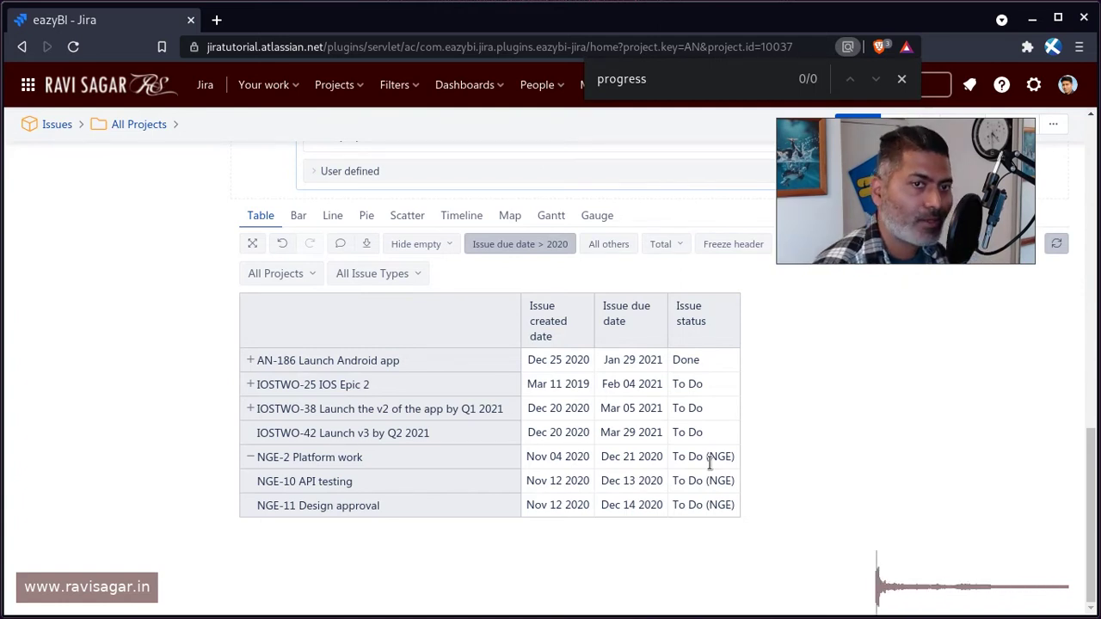
# Review the formula and formatting of the user-defined calculated measure progress and save its definition
pyautogui.scroll(2, 400, 310)
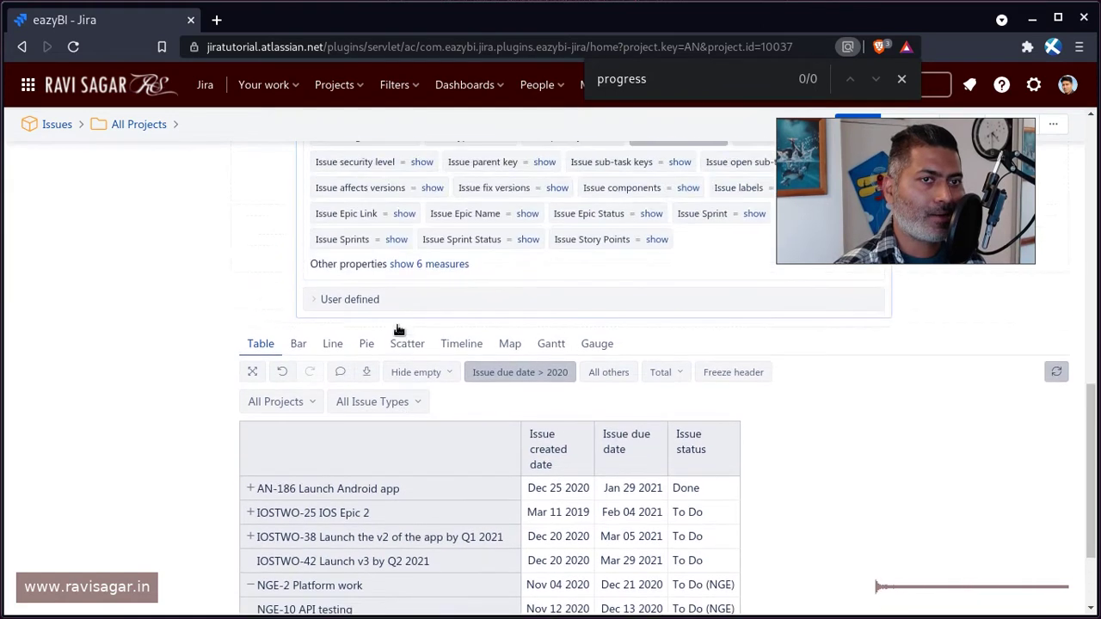
pyautogui.scroll(1, 497, 401)
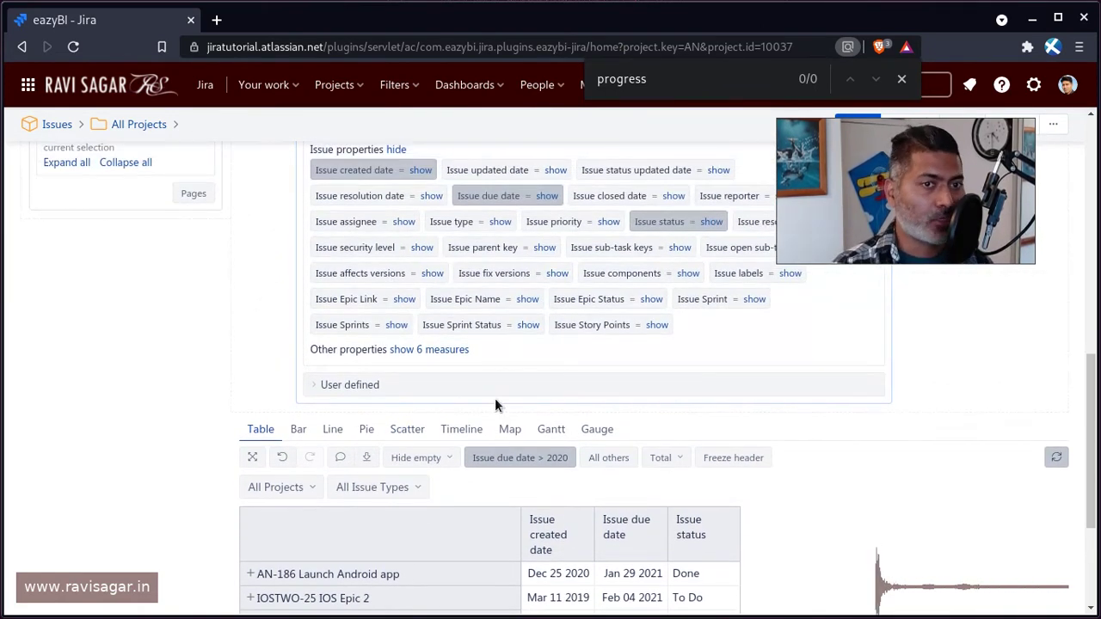
pyautogui.click(308, 388)
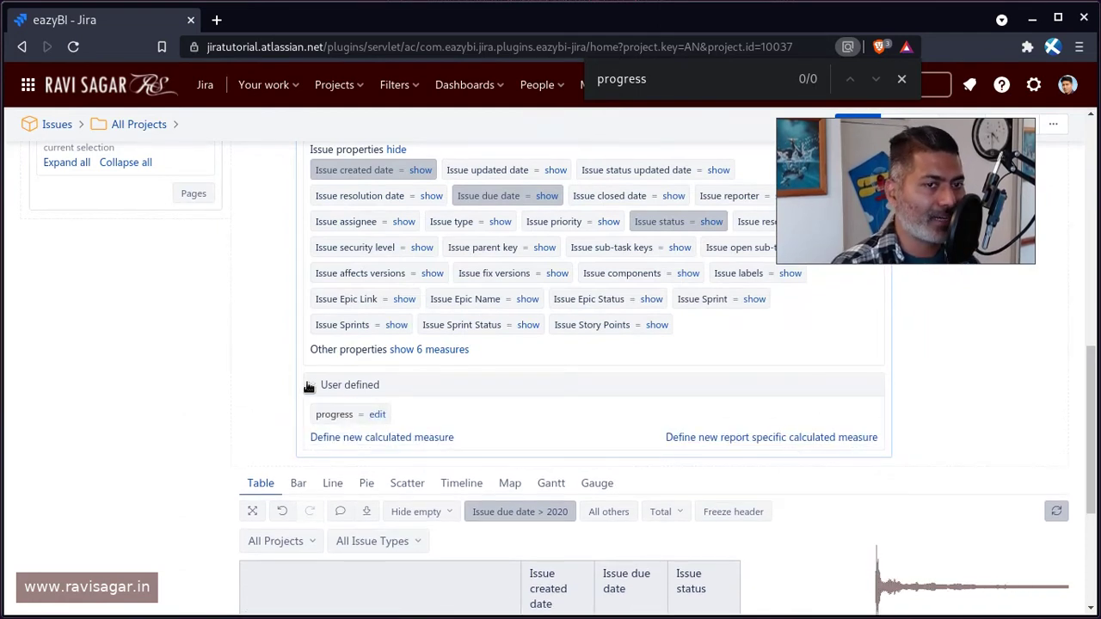
pyautogui.click(378, 414)
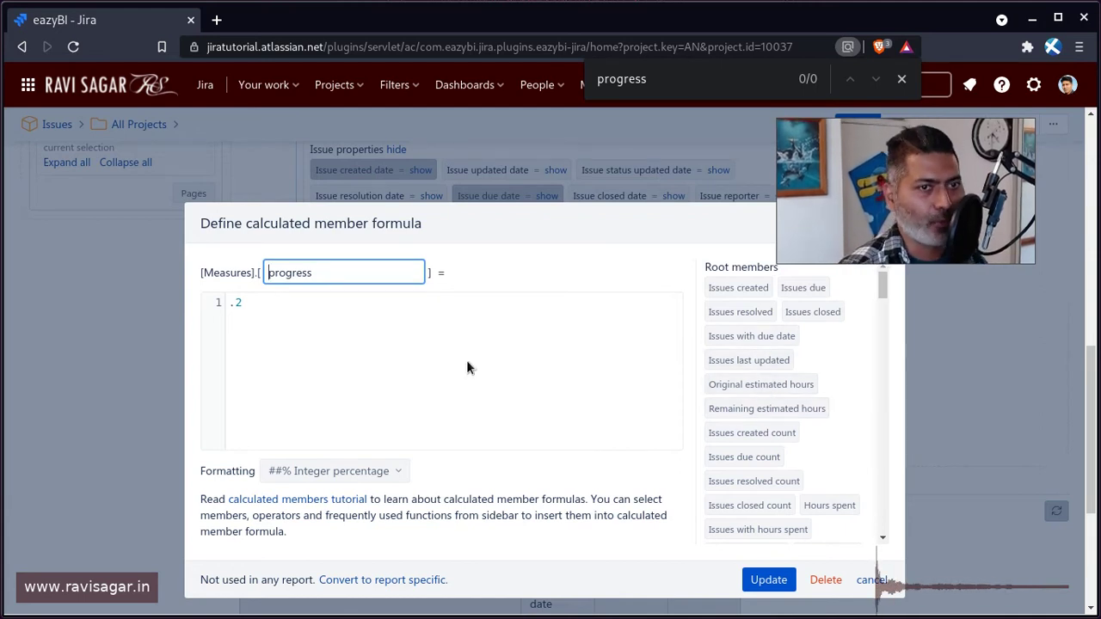
pyautogui.click(425, 333)
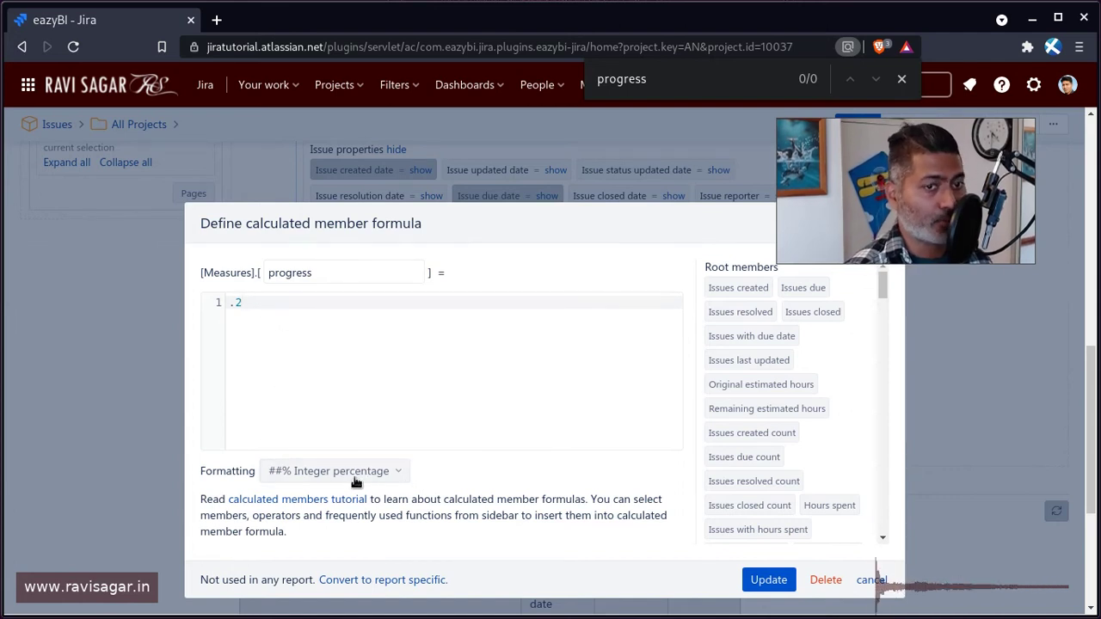
pyautogui.click(768, 580)
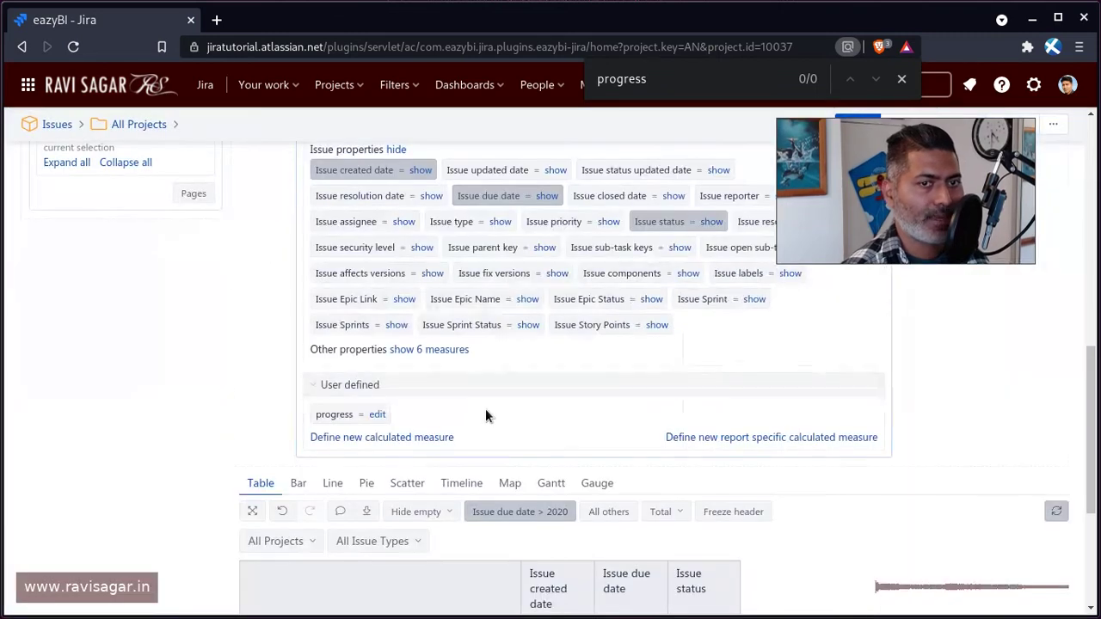
# Add the progress measure to the columns and display the report as a Gantt chart with the late 2020 bars in view
pyautogui.click(334, 415)
pyautogui.scroll(-3, 606, 308)
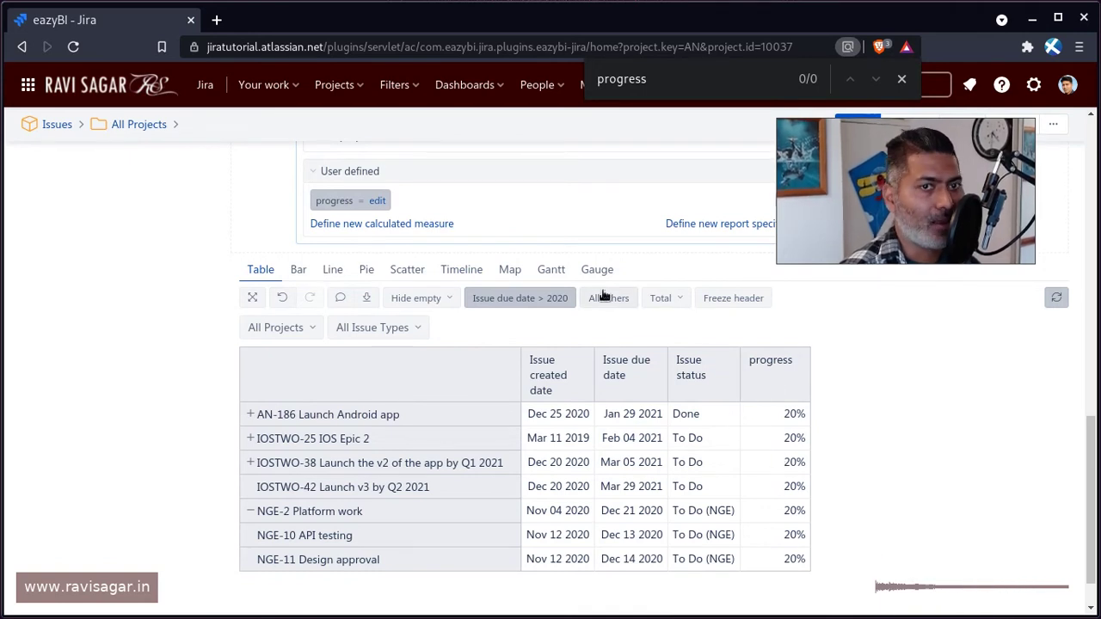
pyautogui.click(557, 272)
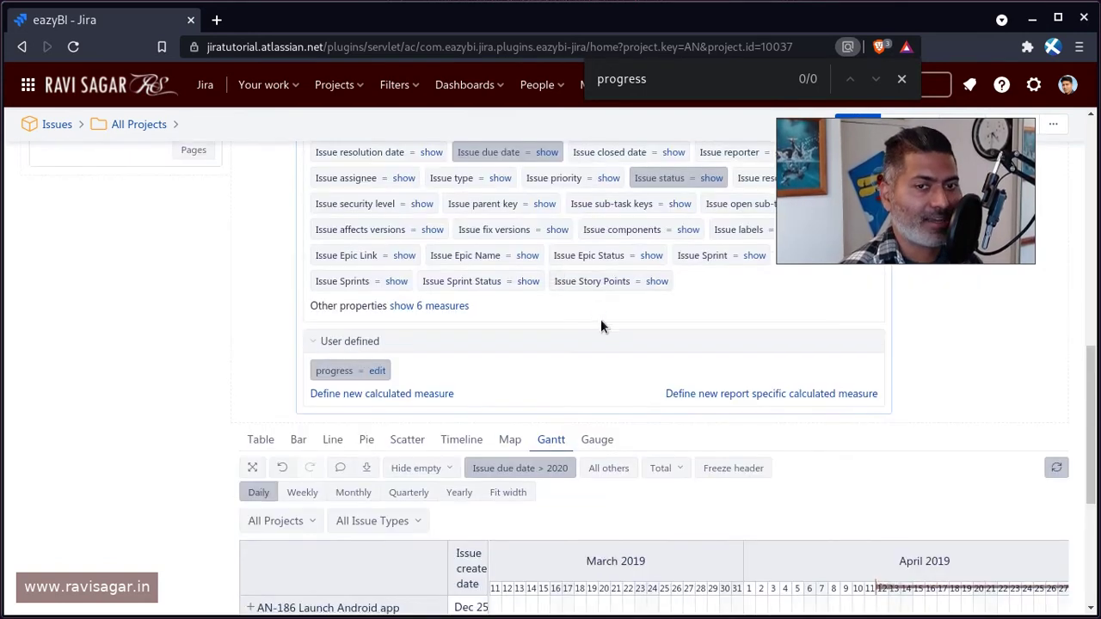
pyautogui.scroll(-4, 600, 319)
pyautogui.moveTo(924, 209); pyautogui.dragTo(990, 612)
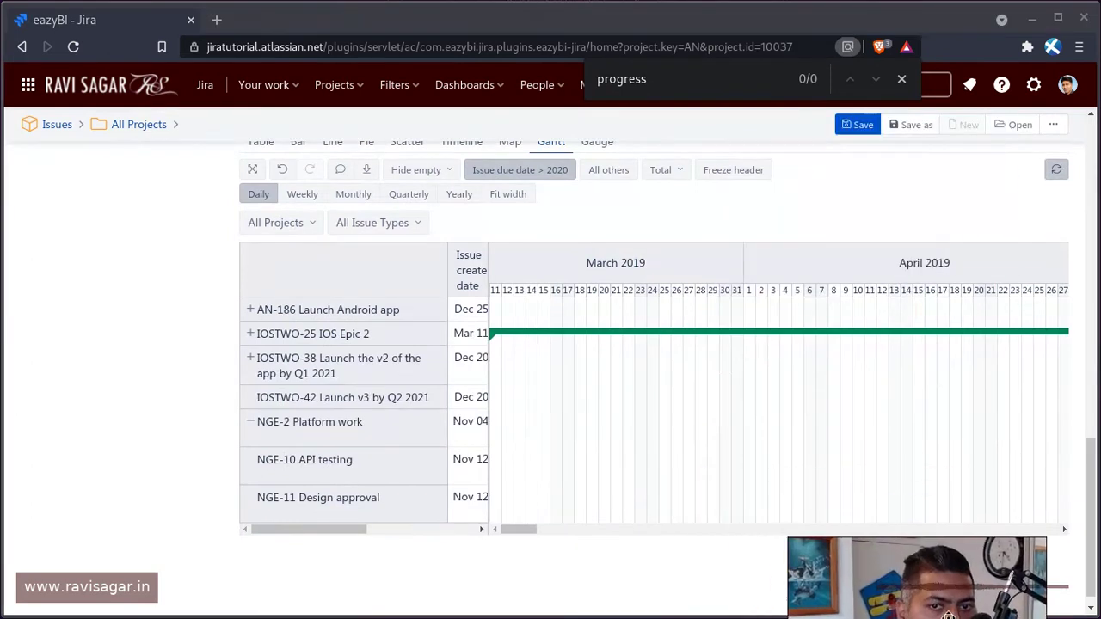
pyautogui.moveTo(508, 534); pyautogui.dragTo(977, 525)
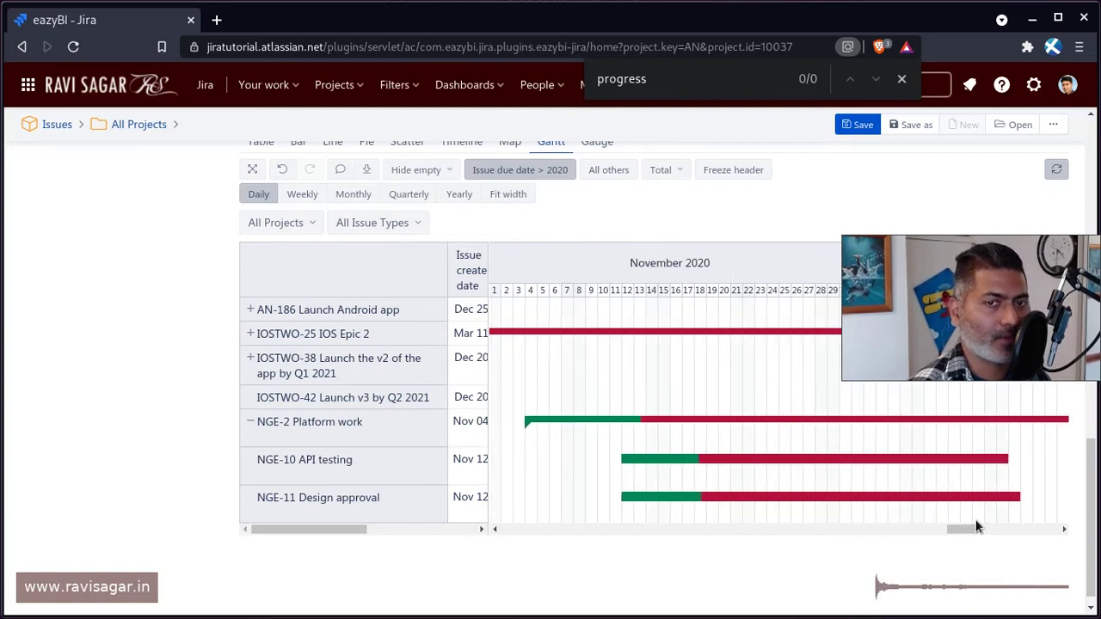
pyautogui.moveTo(979, 347); pyautogui.dragTo(935, 200)
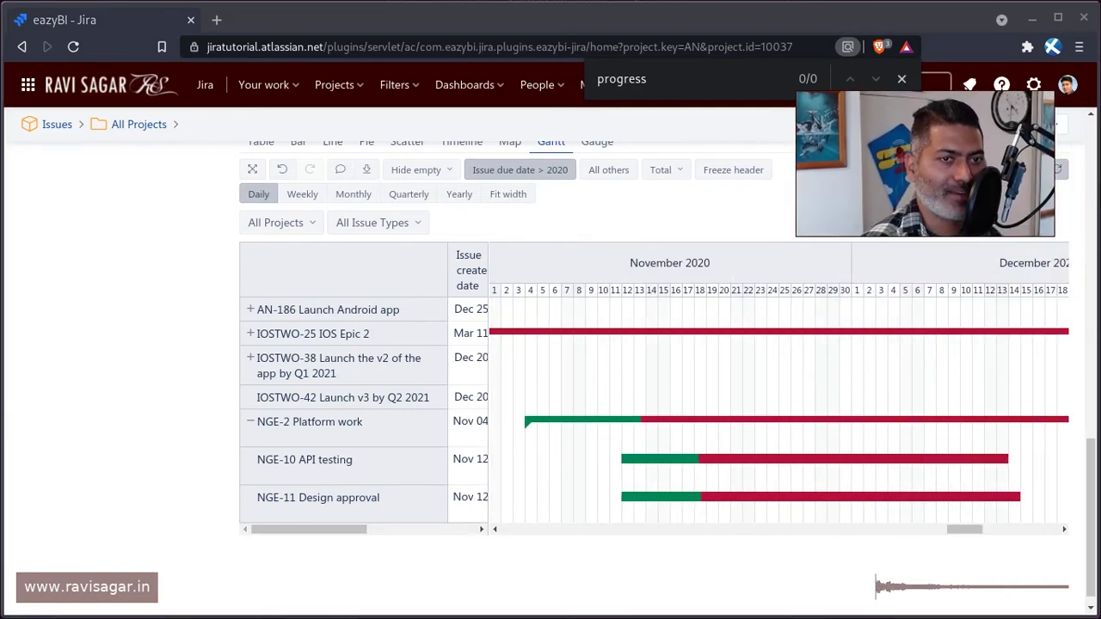
# Expand all members of the Issue rows and show the progress bars of the epics and child issues for late 2020
pyautogui.scroll(4, 167, 322)
pyautogui.scroll(3, 169, 330)
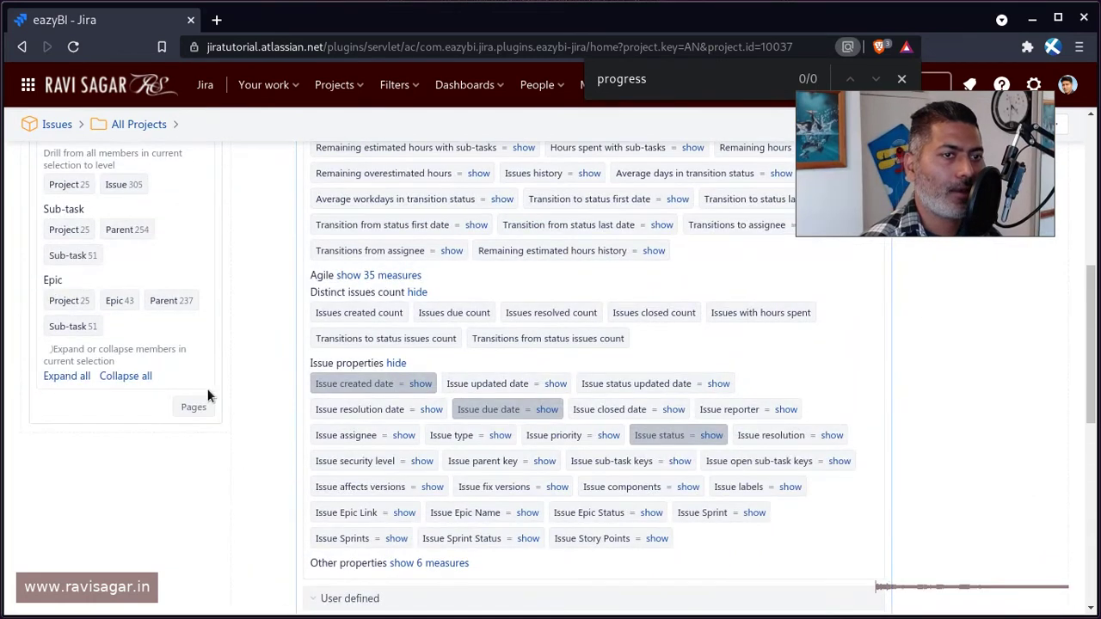
pyautogui.scroll(-10, 209, 393)
pyautogui.scroll(-3, 662, 486)
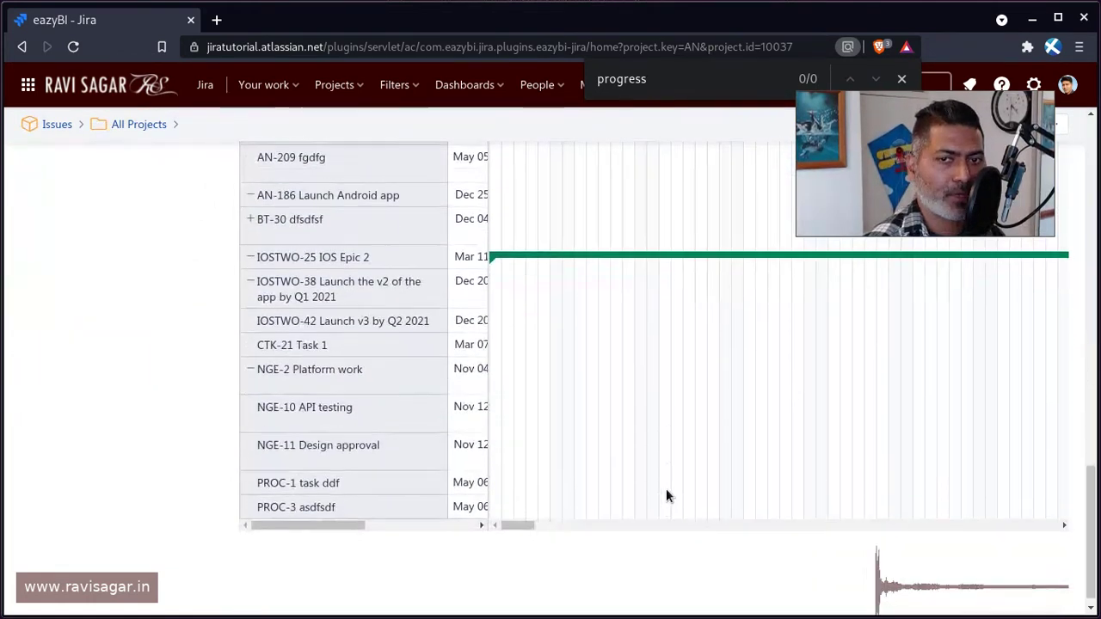
pyautogui.moveTo(526, 512); pyautogui.dragTo(939, 496)
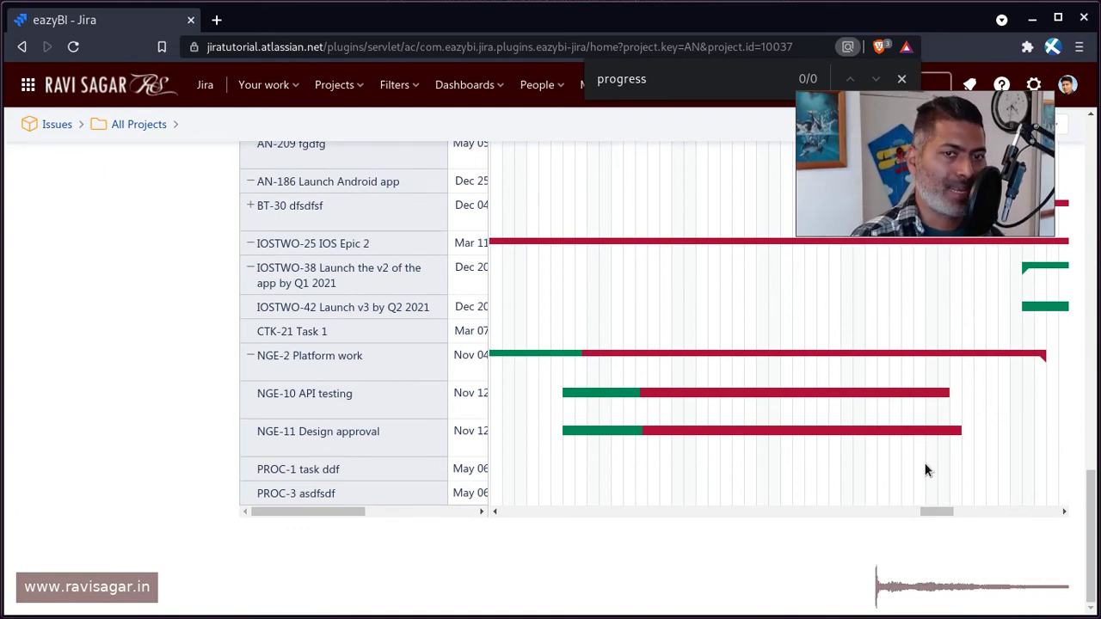
# Examine the start and progress portions of the bars for NGE-2 Platform work, NGE-10 API testing and NGE-11 Design approval
pyautogui.moveTo(754, 398)
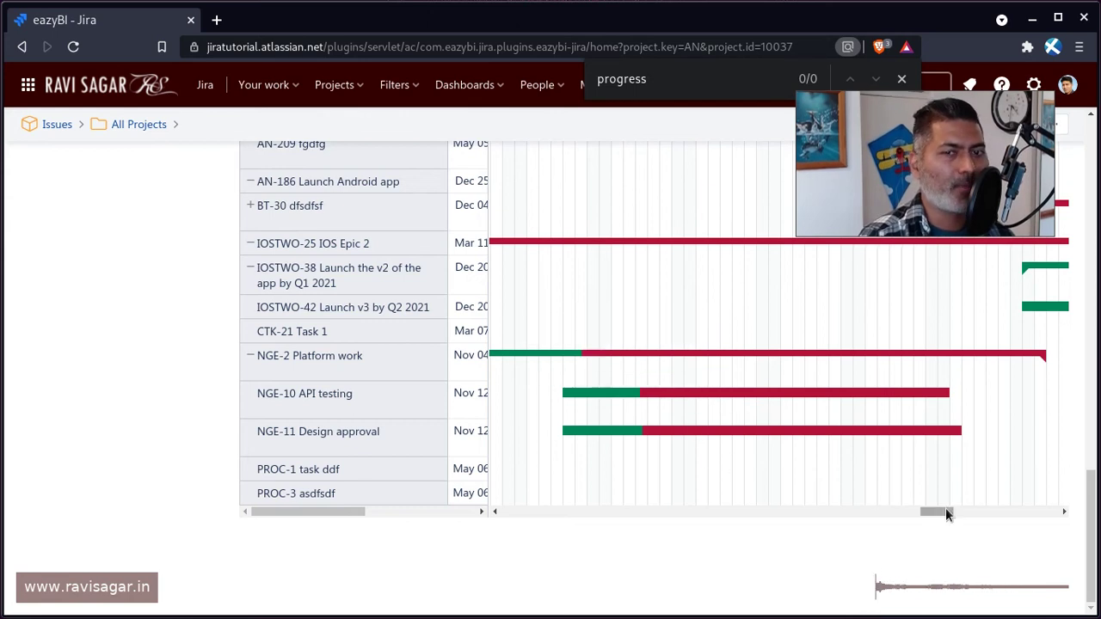
pyautogui.moveTo(945, 513); pyautogui.dragTo(939, 514)
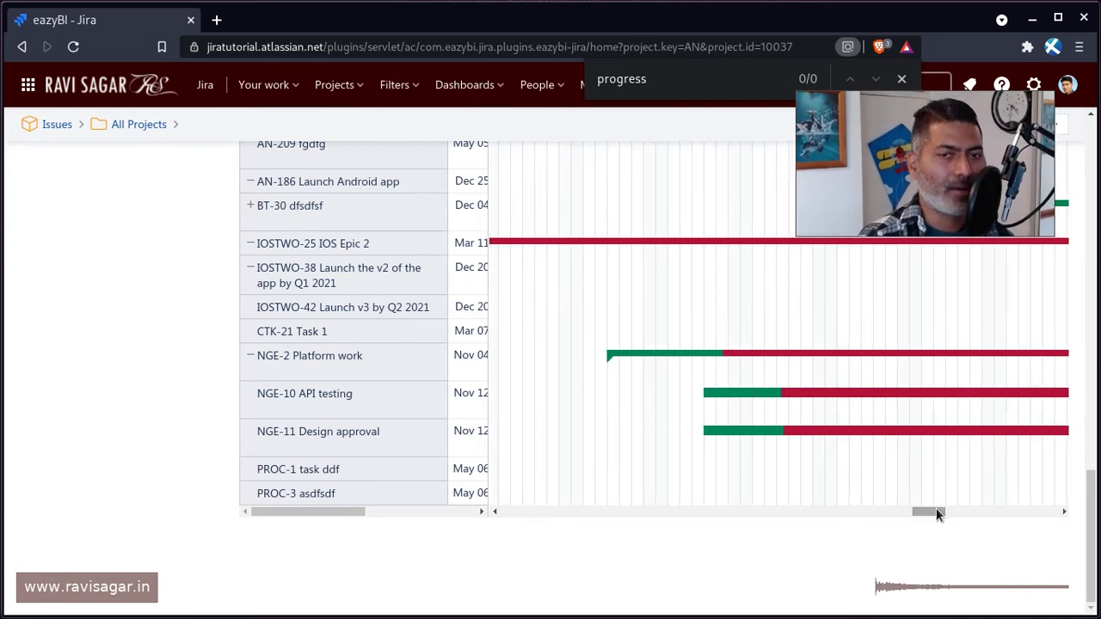
pyautogui.moveTo(769, 434)
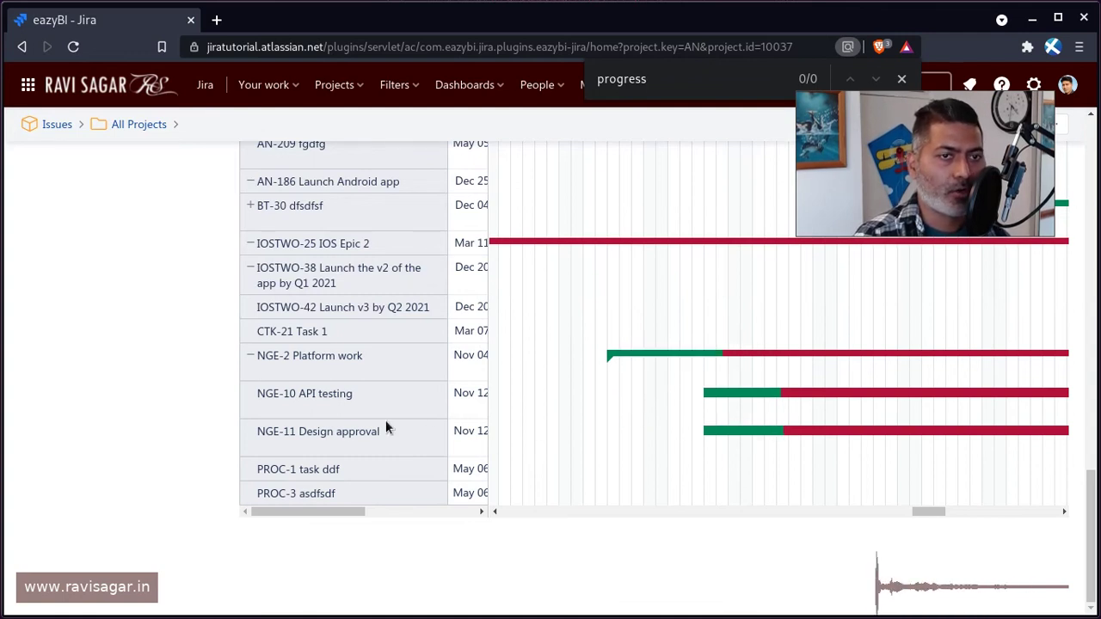
pyautogui.moveTo(687, 356)
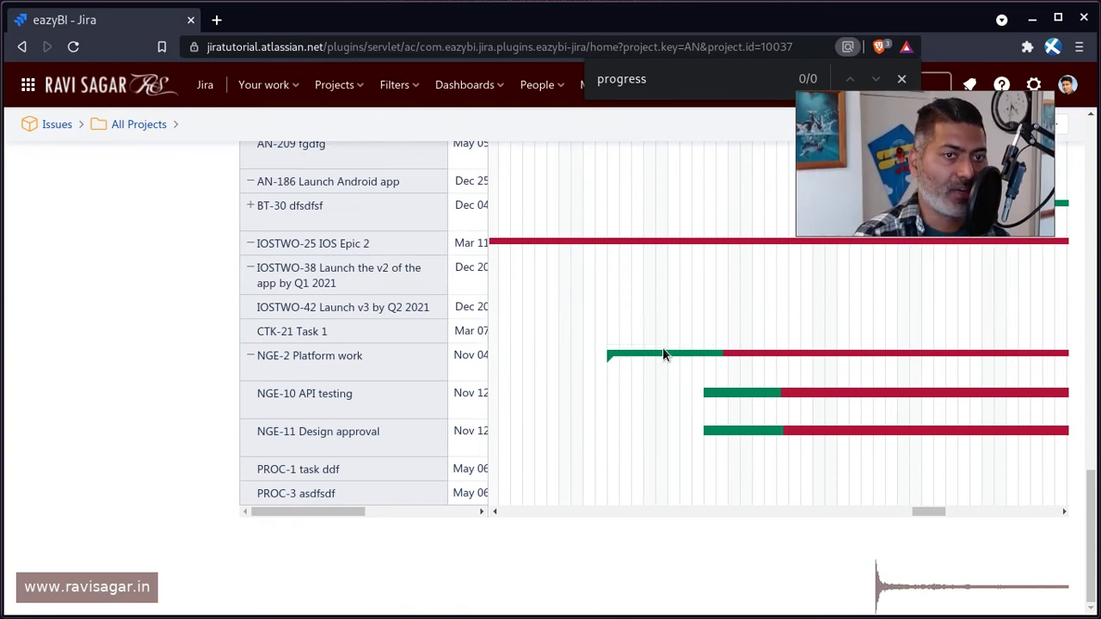
# Save the report in the All Projects folder under the name "Gantt chart"
pyautogui.scroll(3, 673, 521)
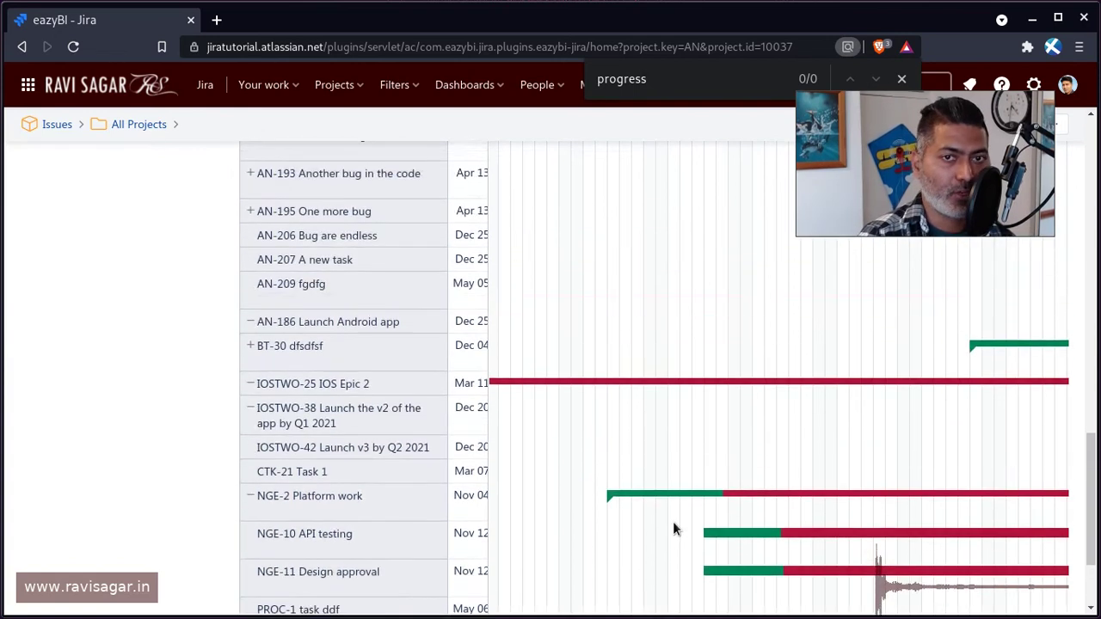
pyautogui.scroll(5, 672, 529)
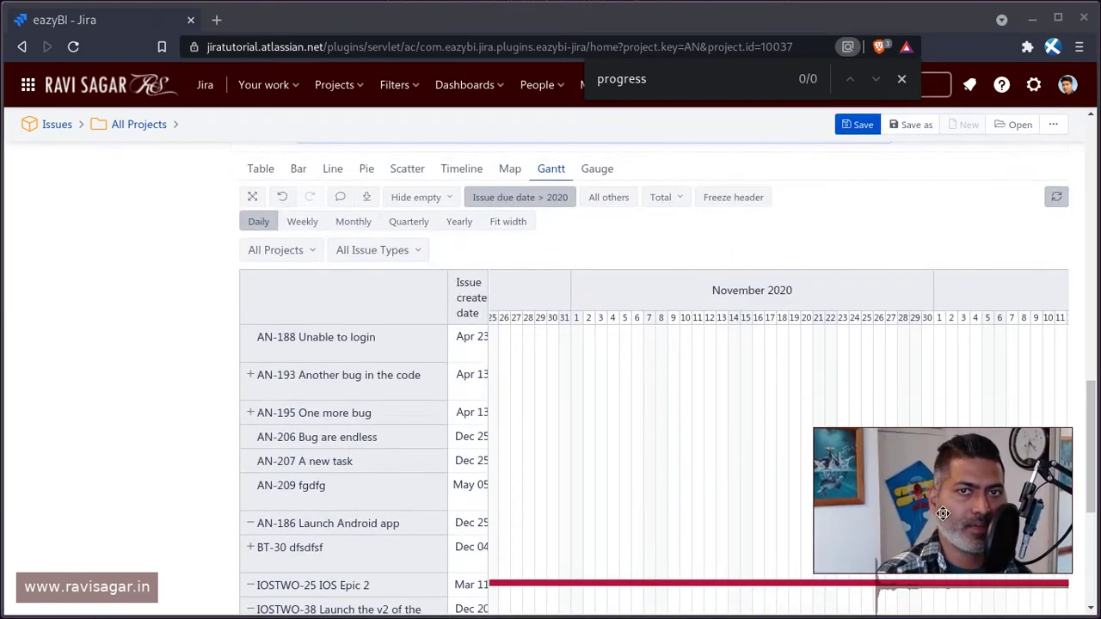
pyautogui.click(858, 124)
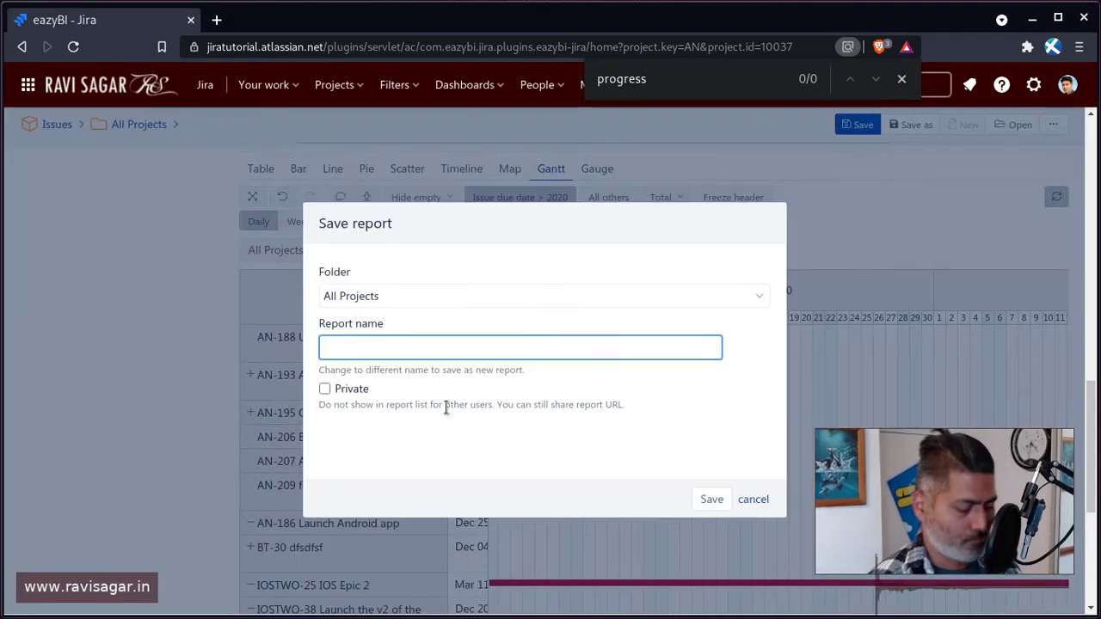
pyautogui.write('G')
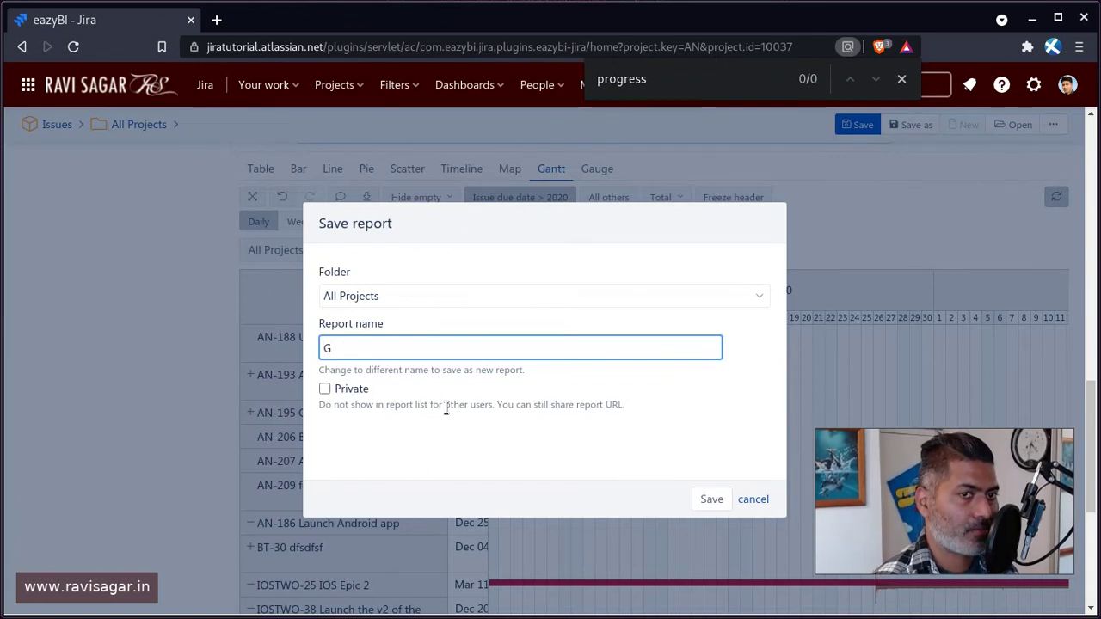
pyautogui.write('antt ')
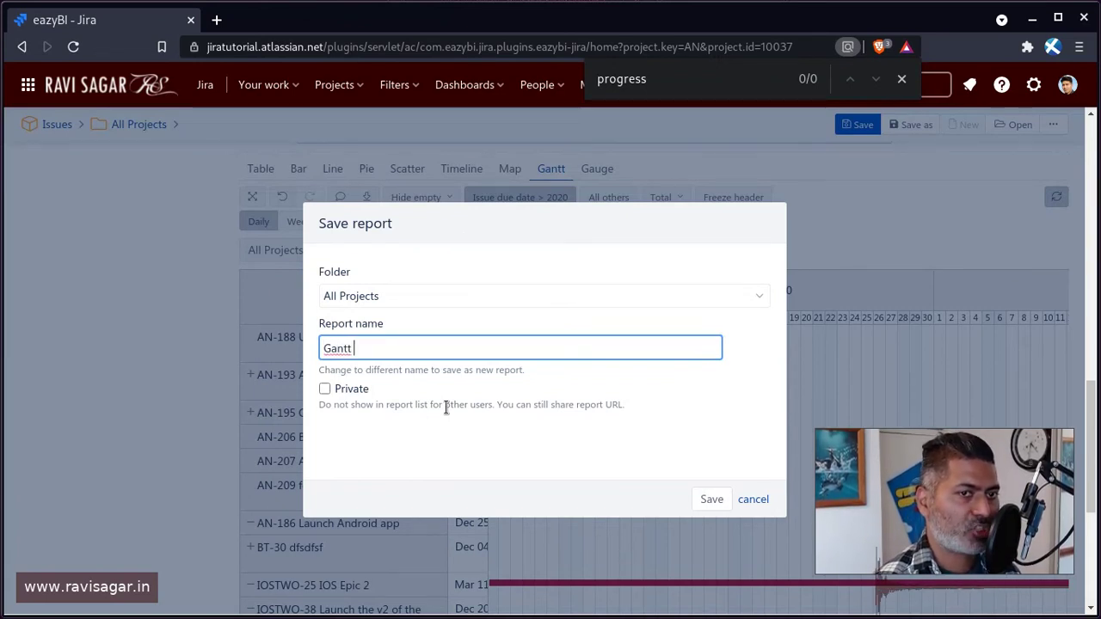
pyautogui.write('chart')
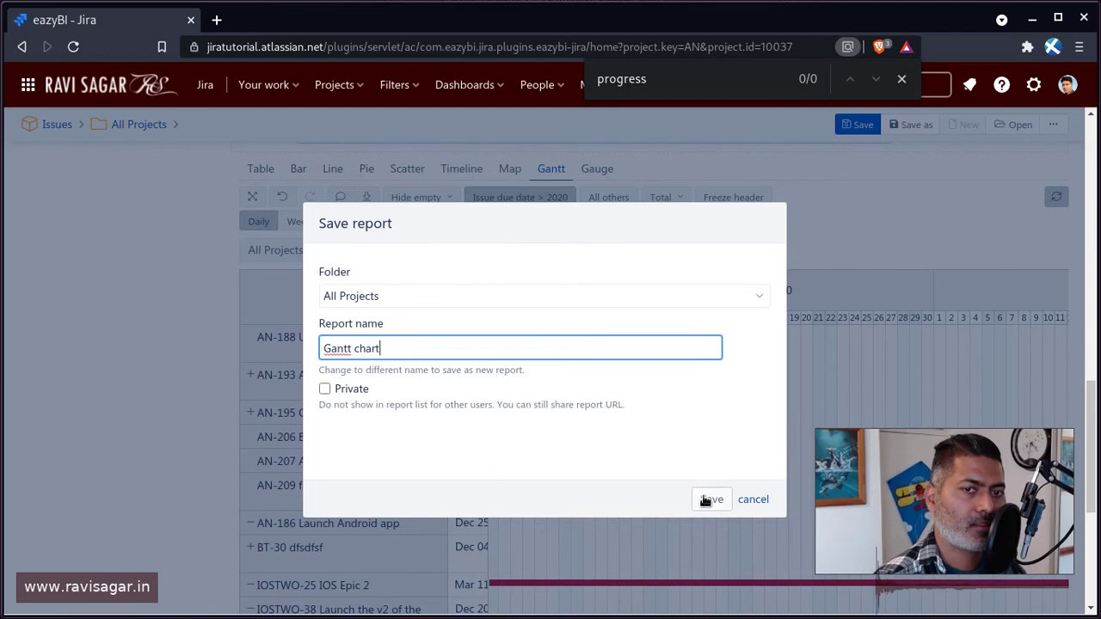
pyautogui.click(711, 499)
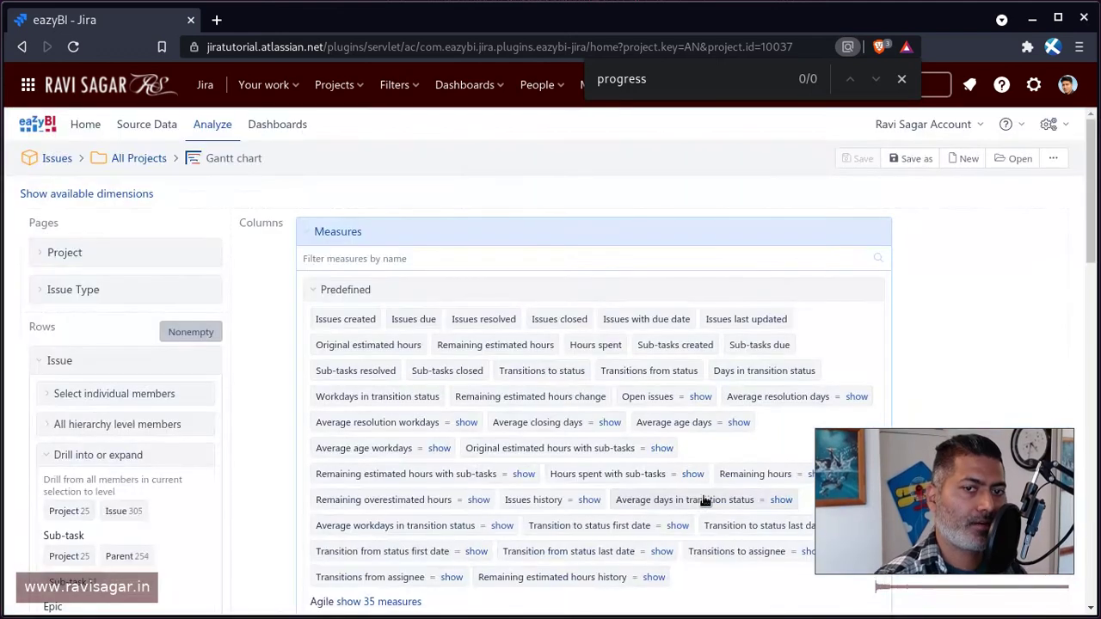
# Edit the All Projects dashboard and add the Gantt chart report from the All Projects folder to it
pyautogui.click(280, 120)
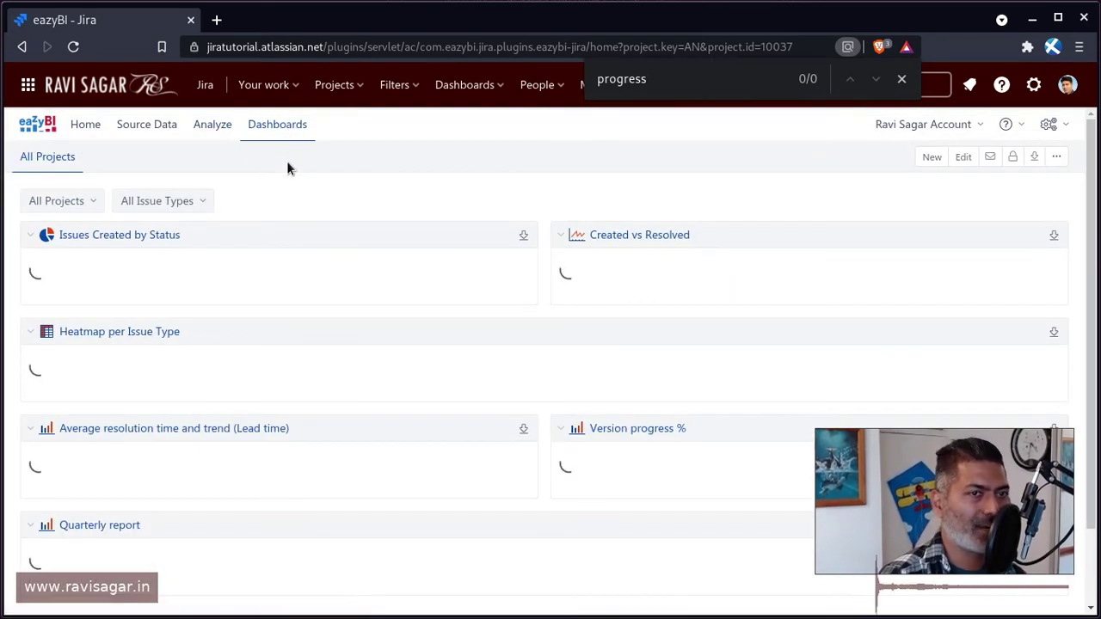
pyautogui.click(964, 159)
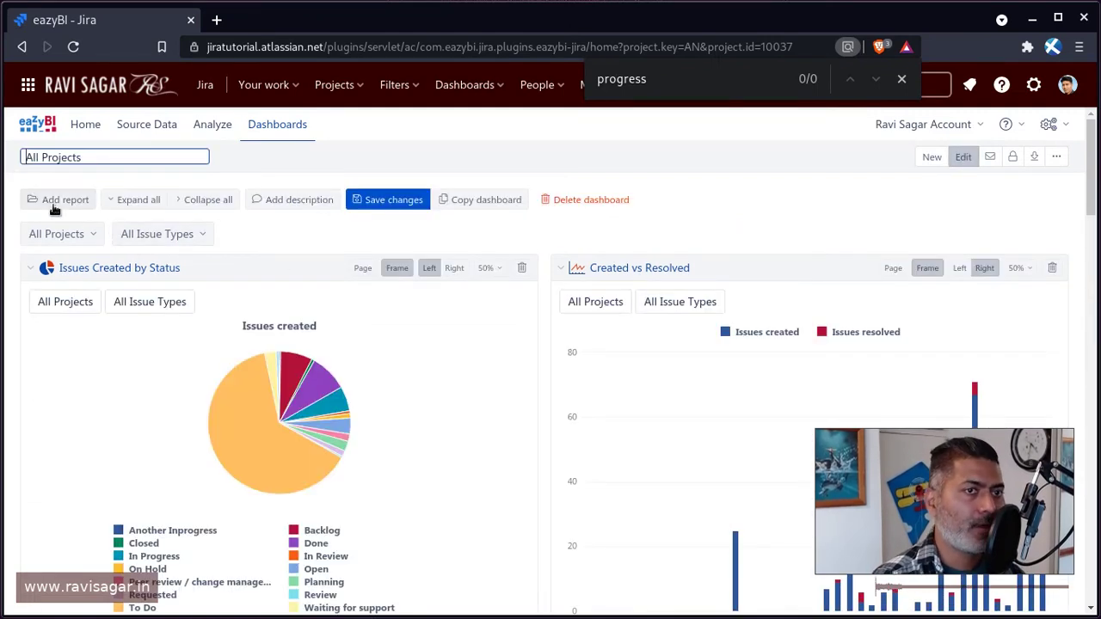
pyautogui.click(74, 203)
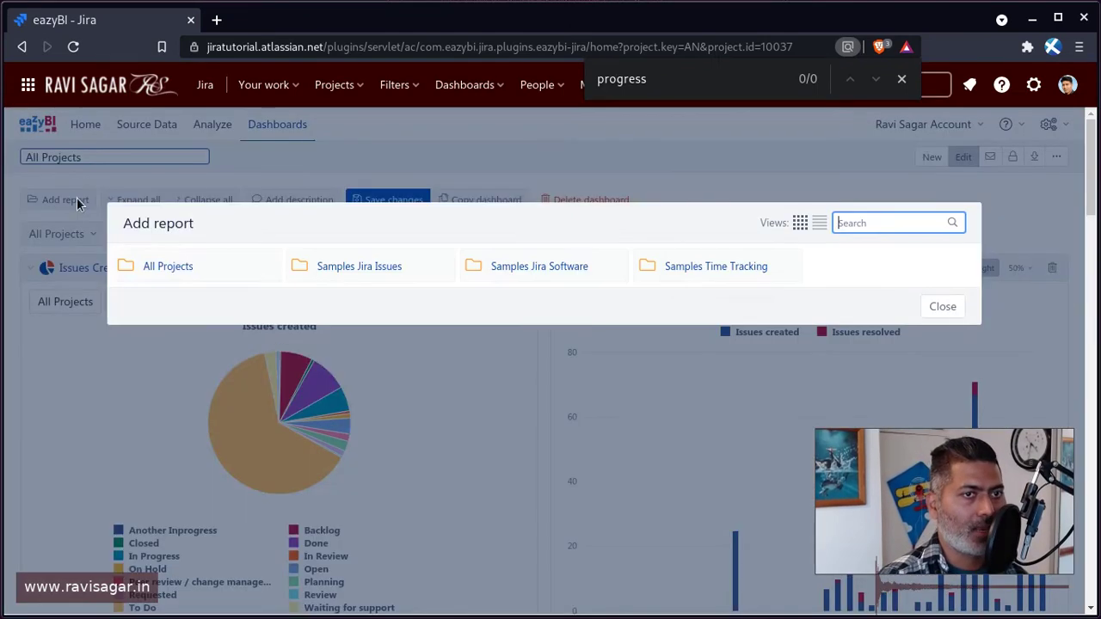
pyautogui.click(195, 270)
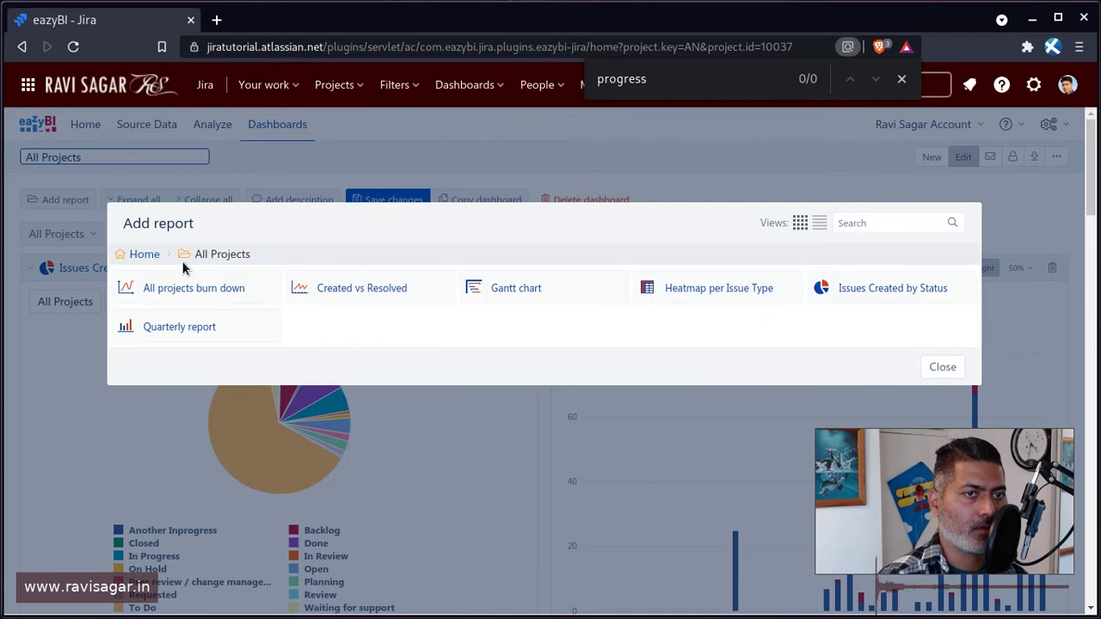
pyautogui.click(528, 291)
# Expand the Gantt chart report on the dashboard and show the progress bars of NGE-2 Platform work and its child issues
pyautogui.scroll(-10, 197, 352)
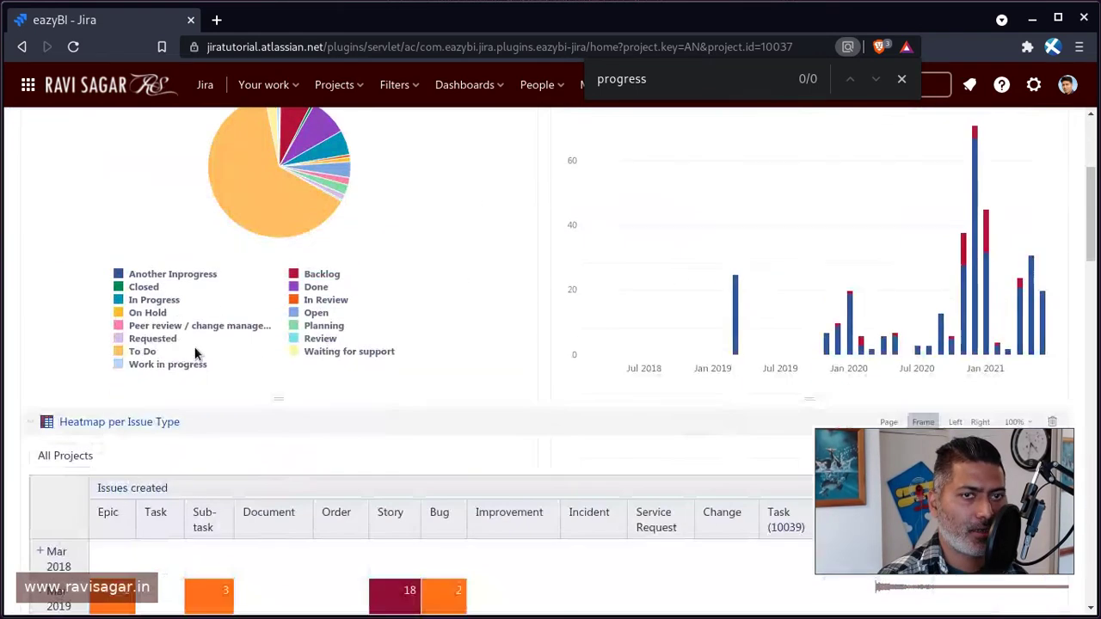
pyautogui.scroll(-15, 191, 352)
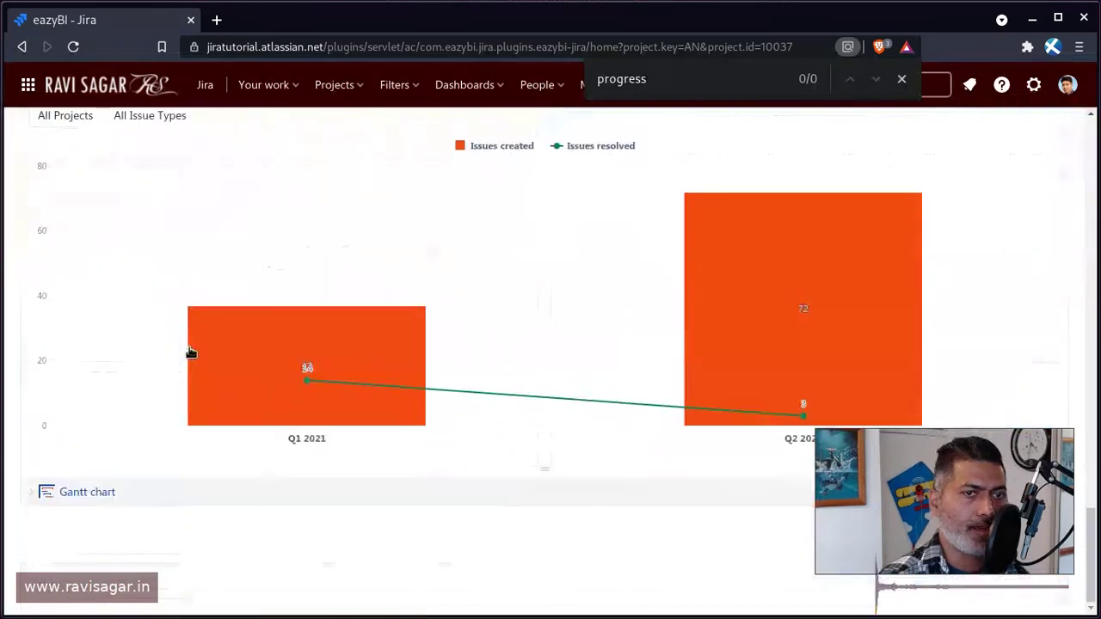
pyautogui.click(29, 492)
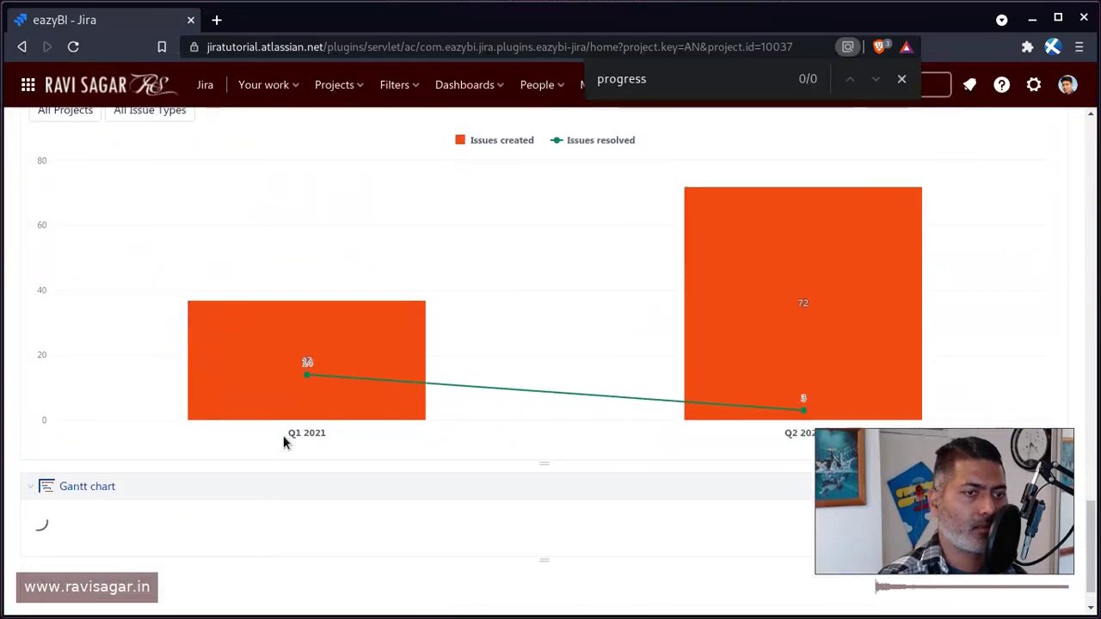
pyautogui.scroll(-1, 283, 442)
pyautogui.scroll(-8, 284, 437)
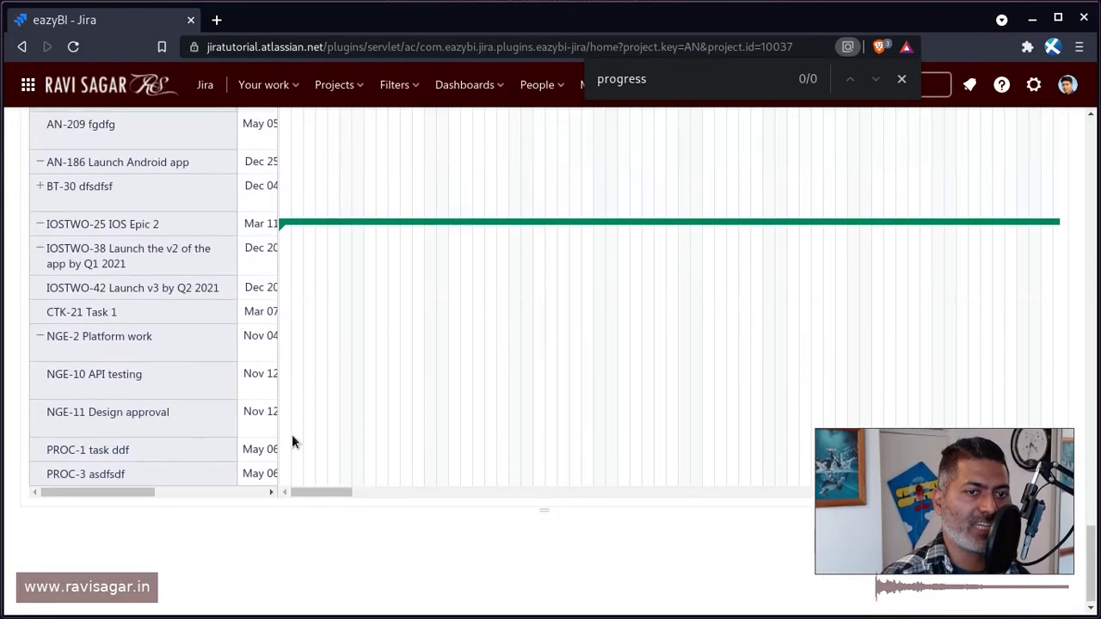
pyautogui.moveTo(304, 490); pyautogui.dragTo(503, 489)
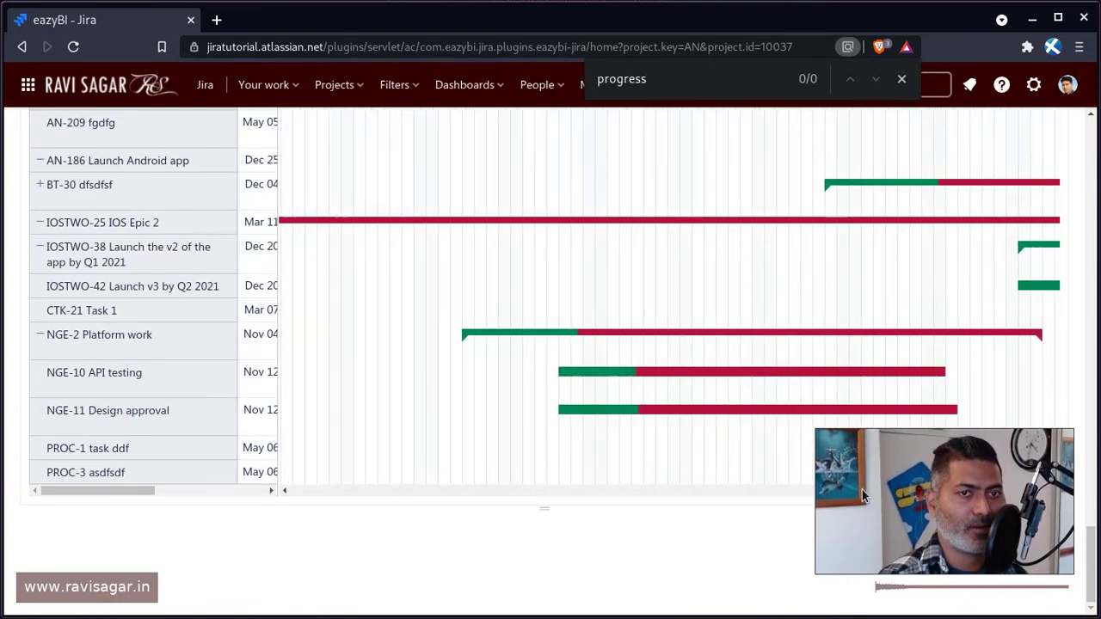
pyautogui.moveTo(878, 523)
pyautogui.mouseDown()
pyautogui.moveTo(786, 572)
pyautogui.moveTo(420, 574)
pyautogui.moveTo(219, 606)
pyautogui.moveTo(819, 508)
pyautogui.moveTo(861, 513)
pyautogui.mouseUp()
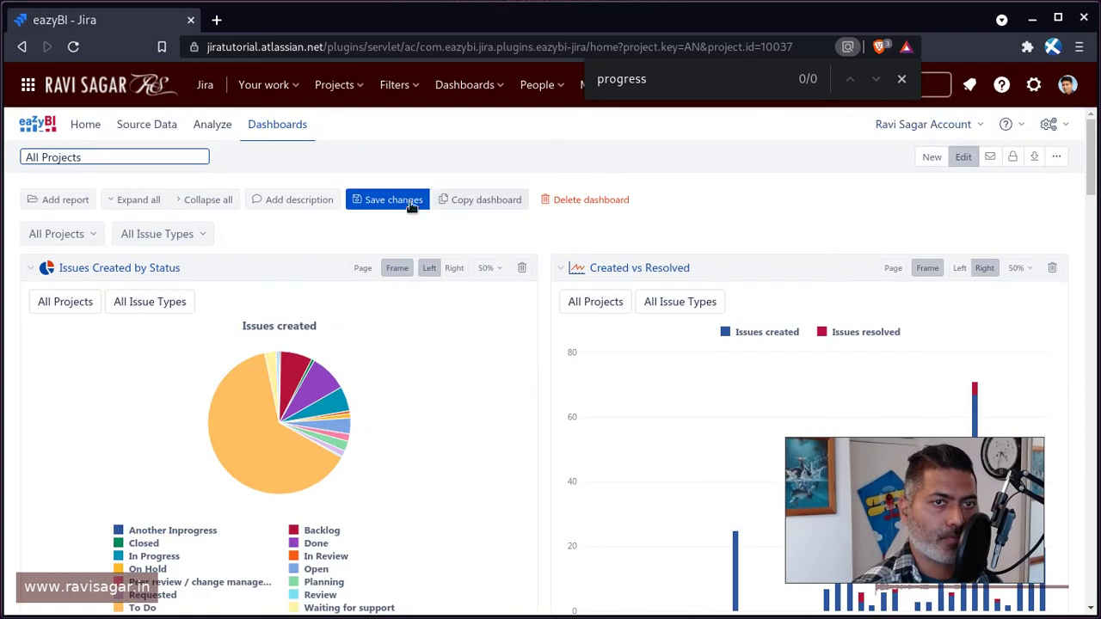
# Save the changes to the All Projects dashboard and check the Gantt chart at its end
pyautogui.click(395, 200)
pyautogui.scroll(-10, 447, 245)
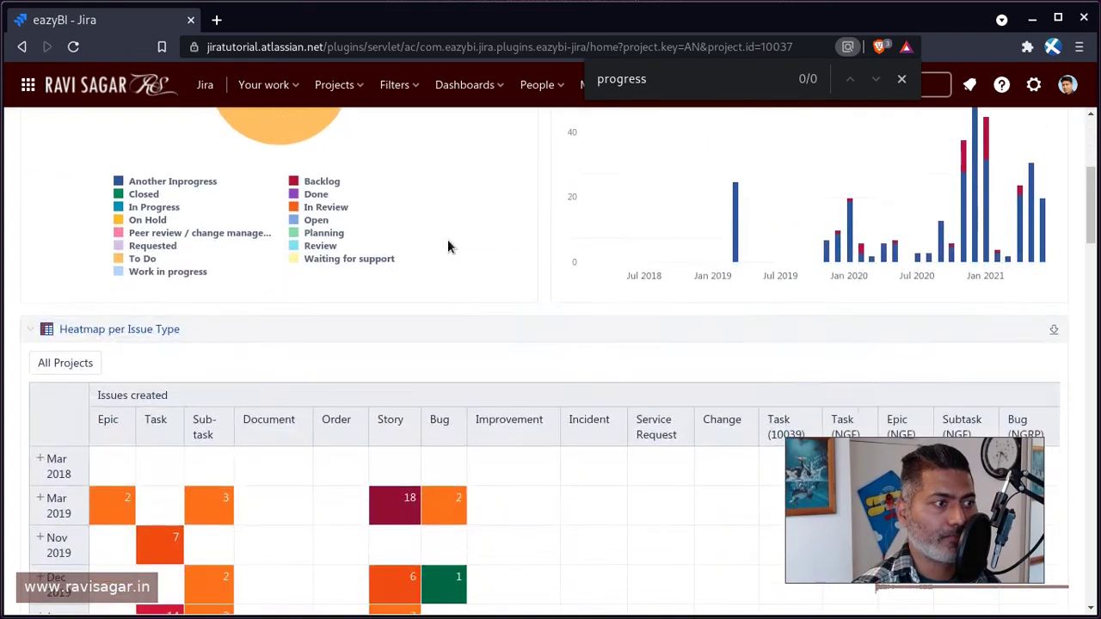
pyautogui.scroll(-15, 447, 243)
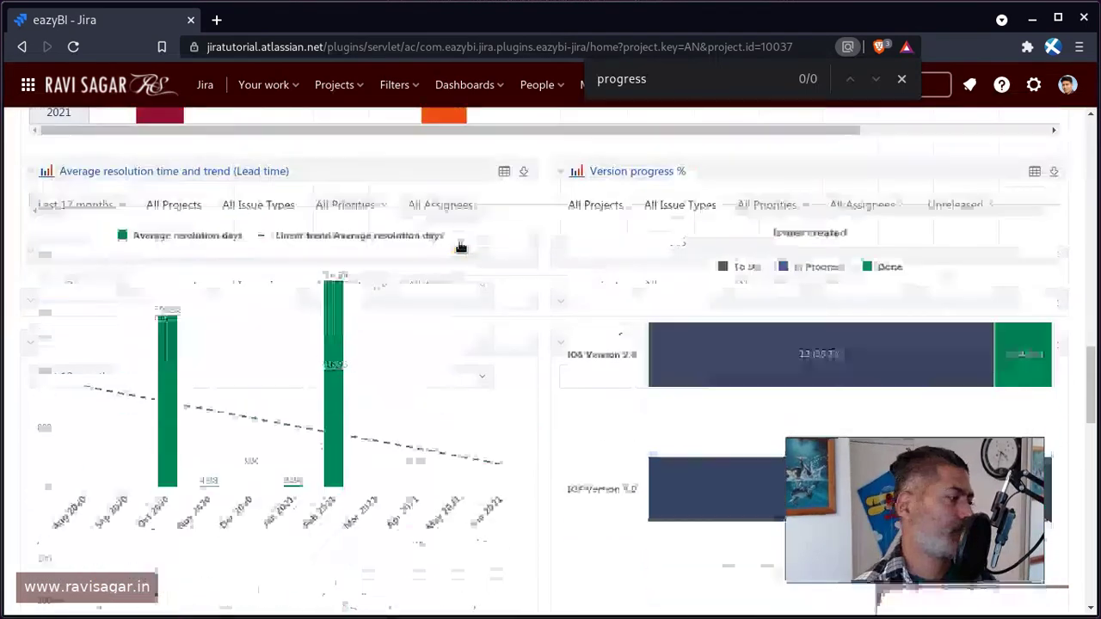
pyautogui.scroll(-15, 461, 248)
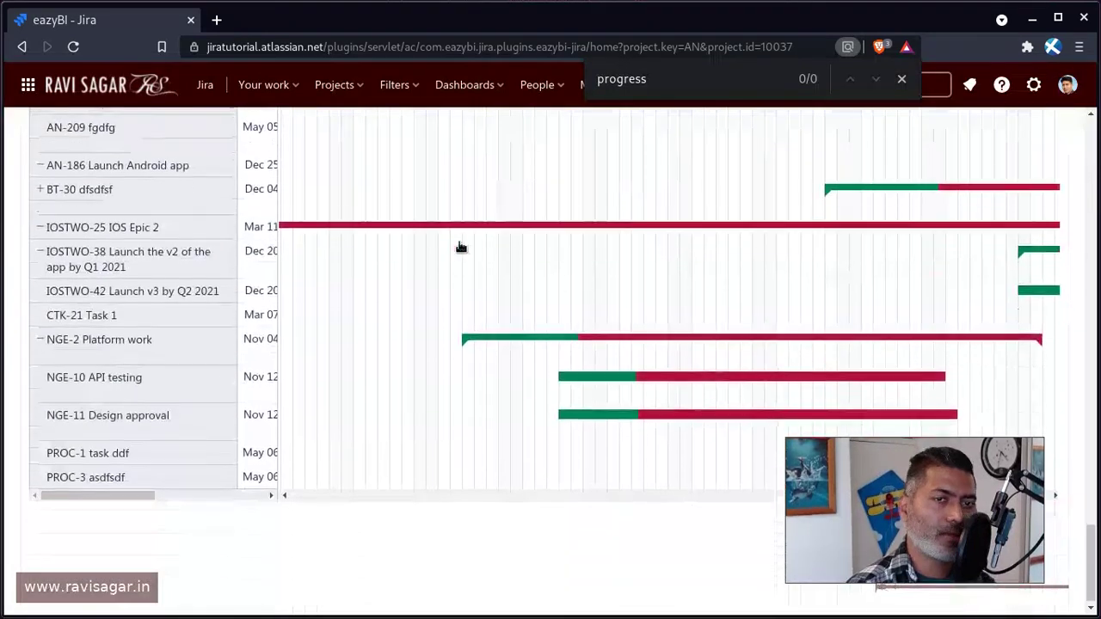